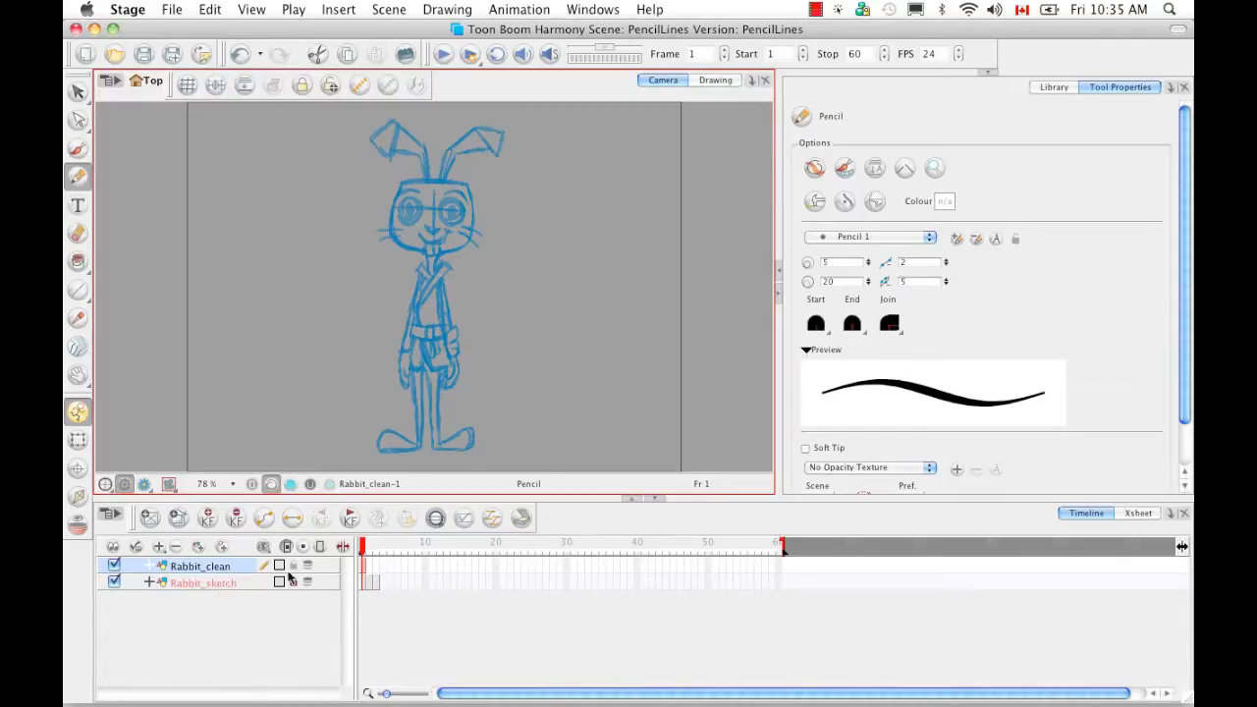
# - Flip through the Rabbit_sketch drawings, then select frame 1 of the Rabbit_clean layer
pyautogui.click(237, 583)
pyautogui.click(363, 580)
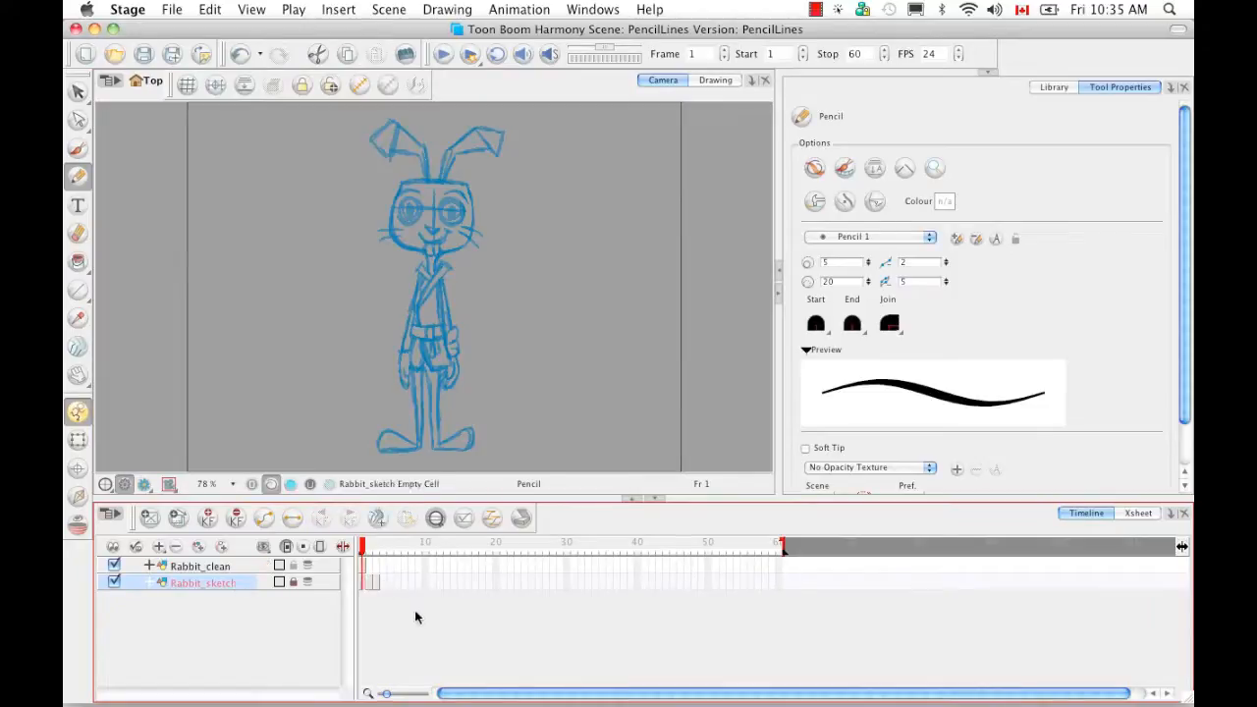
pyautogui.press('g')
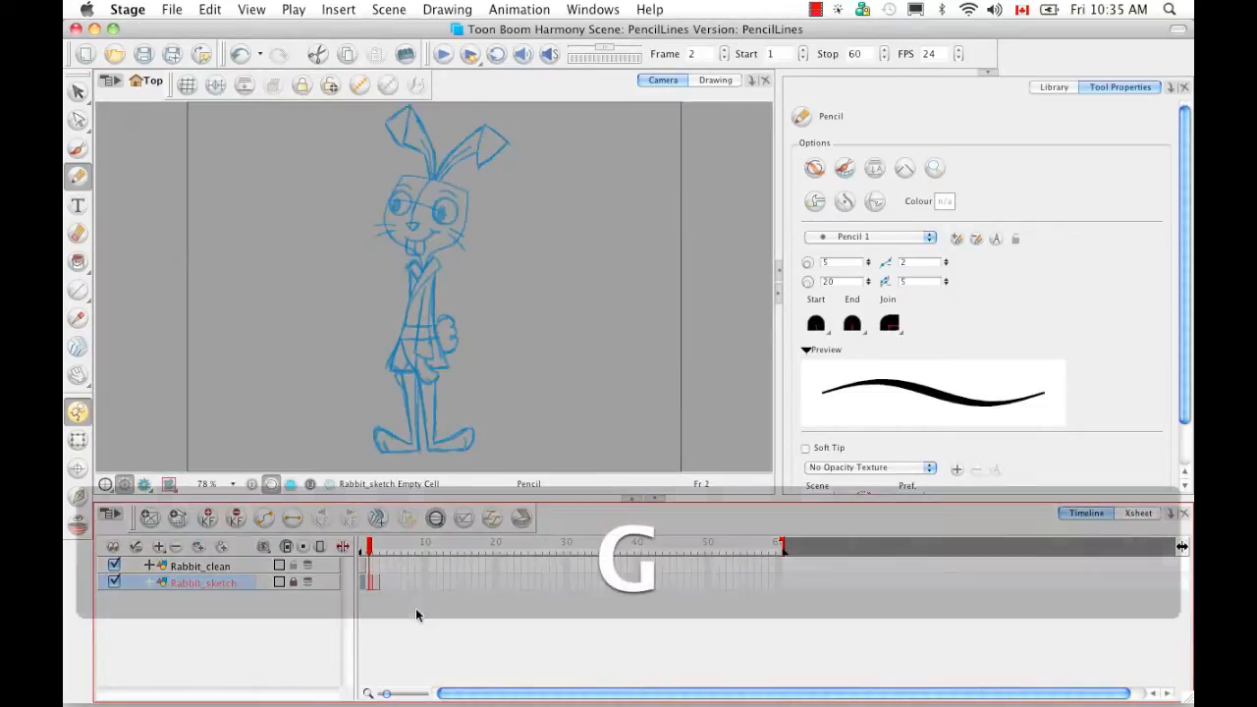
pyautogui.press('g')
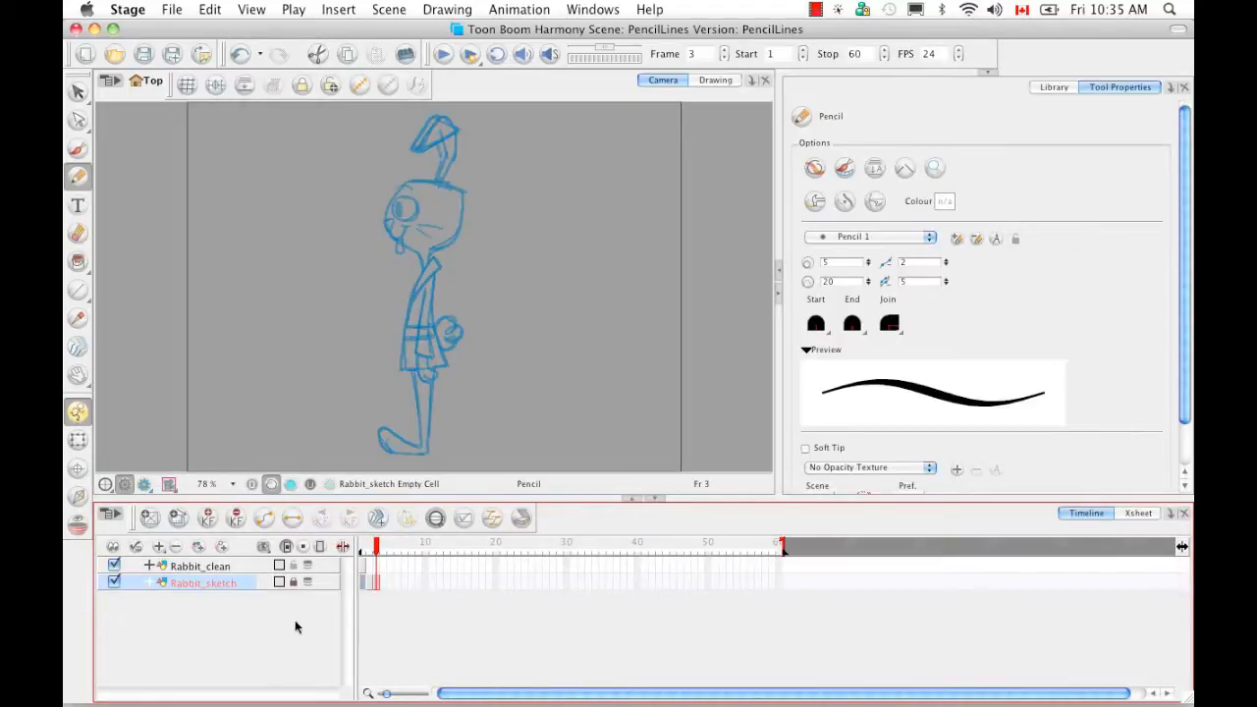
pyautogui.click(232, 566)
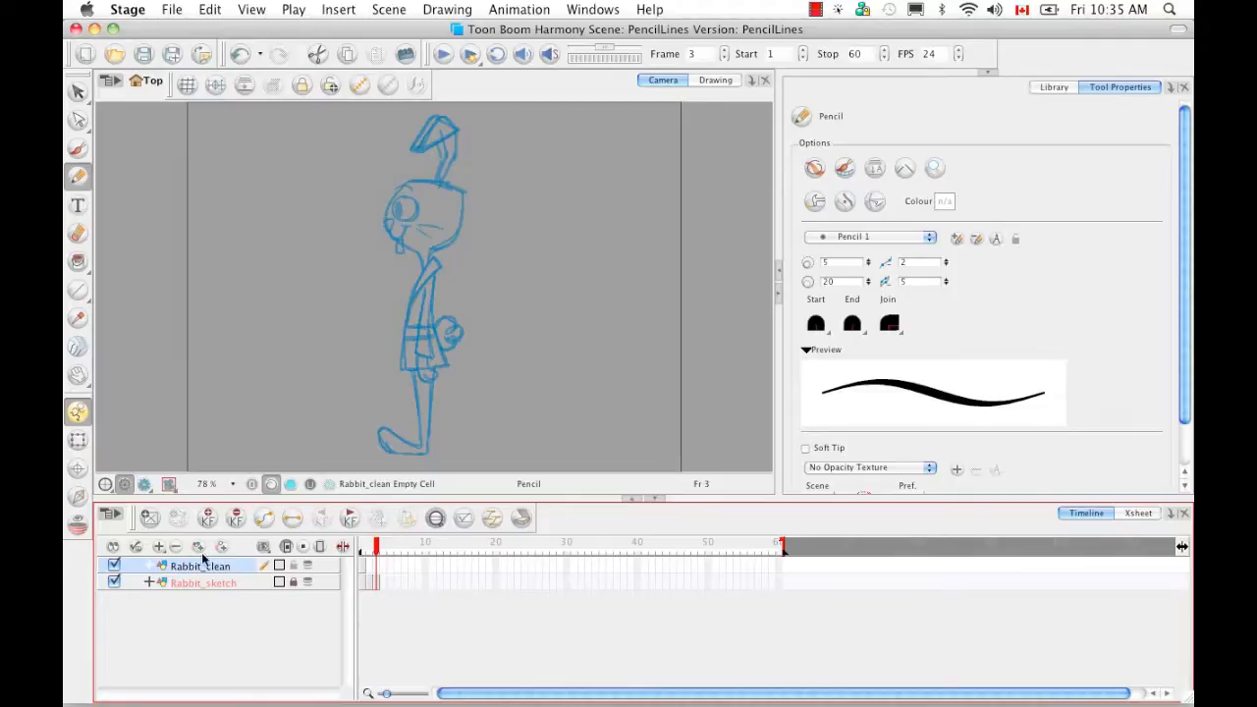
pyautogui.click(361, 550)
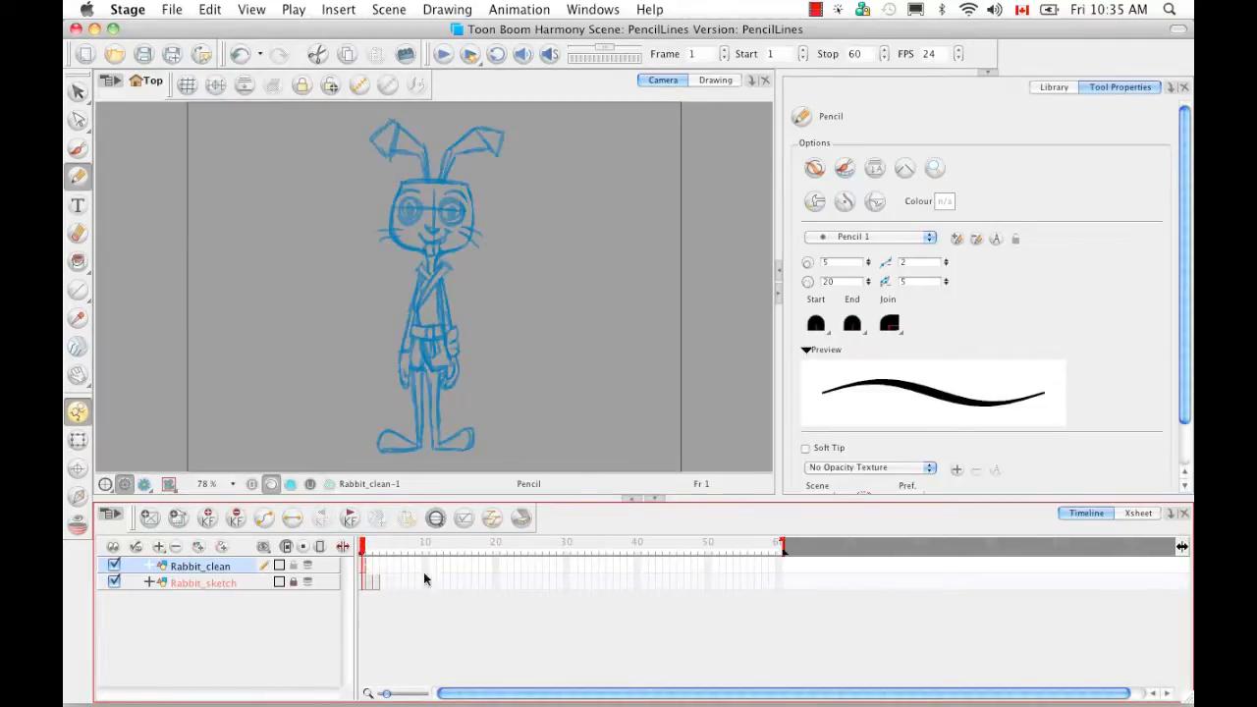
# - Show the Drawing view with Light Table on, zoomed, tilted and panned onto the rabbit's head
pyautogui.click(719, 82)
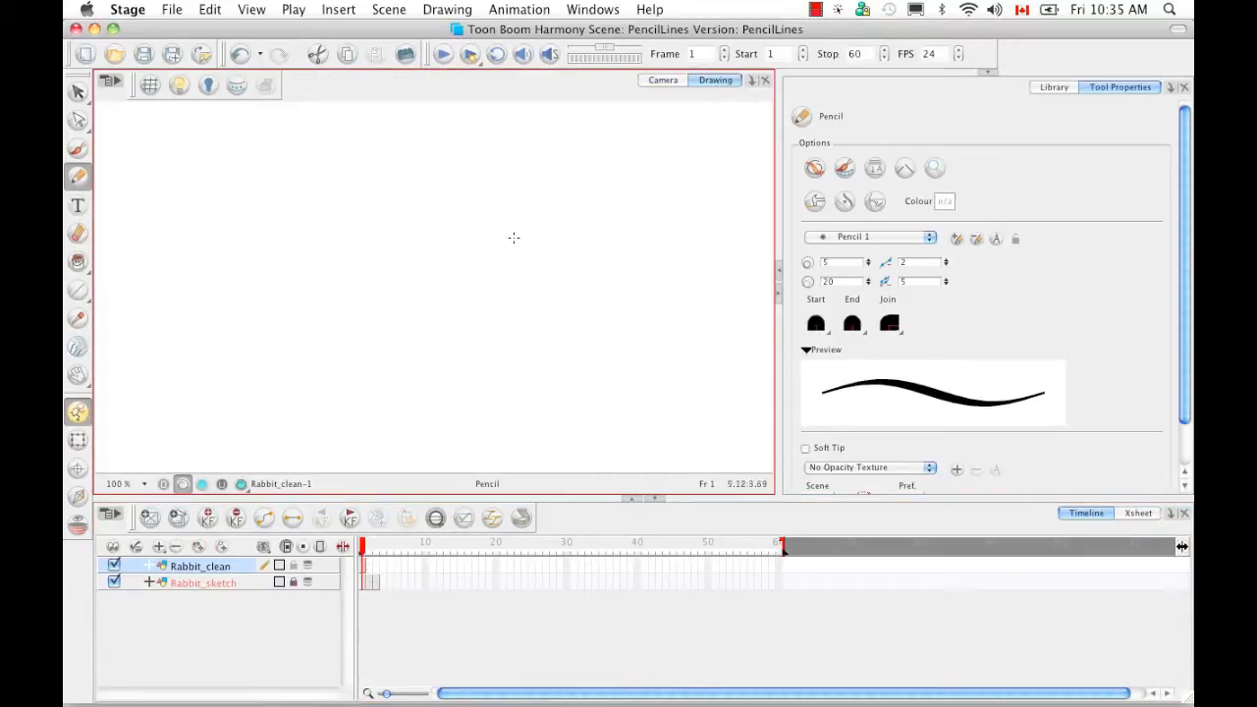
pyautogui.click(181, 88)
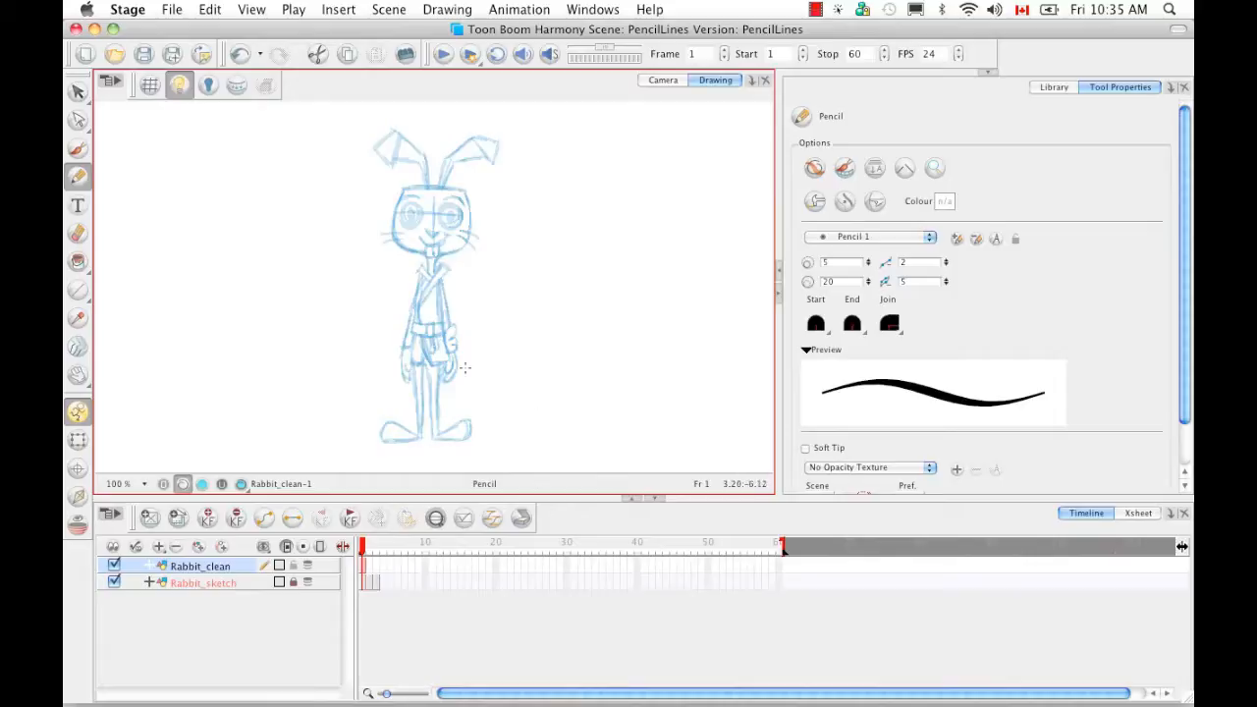
pyautogui.press('super+equal')
pyautogui.press('super+equal')
pyautogui.press('super+equal')
pyautogui.press('super+equal')
pyautogui.press('super+equal')
pyautogui.press('super+equal')
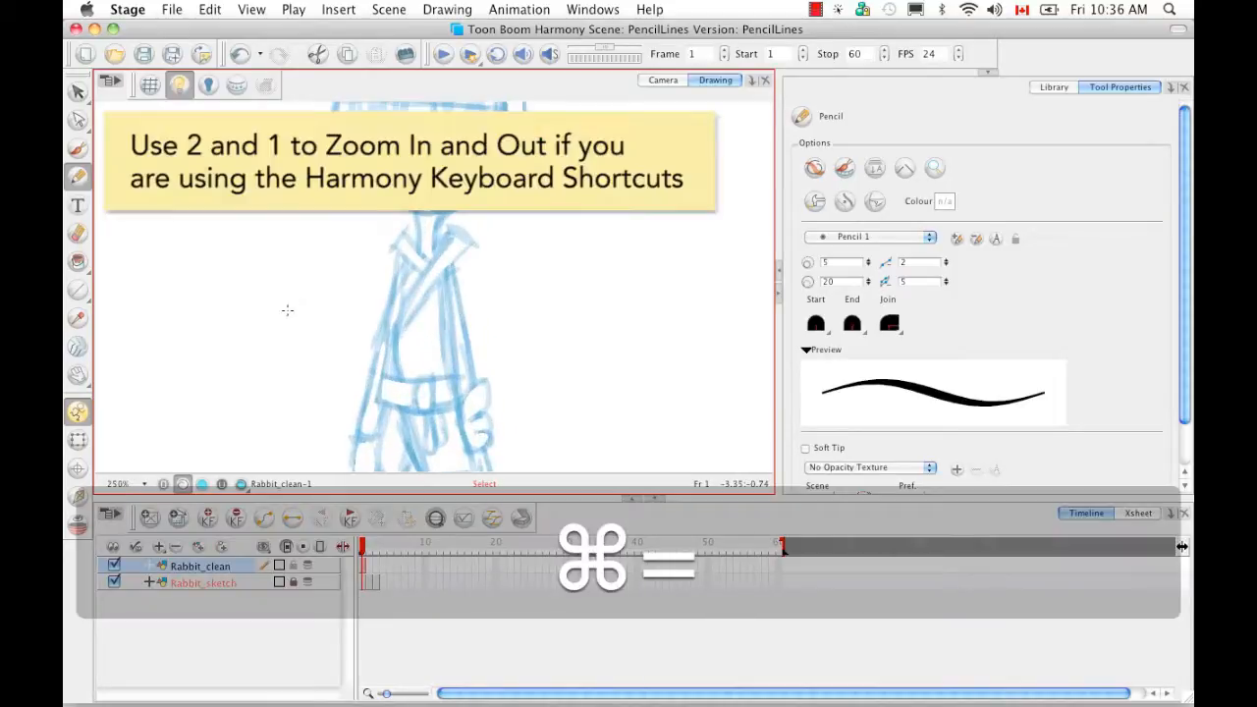
pyautogui.moveTo(575, 293); pyautogui.dragTo(603, 220)
pyautogui.press('space')
pyautogui.moveTo(430, 198); pyautogui.dragTo(497, 417)
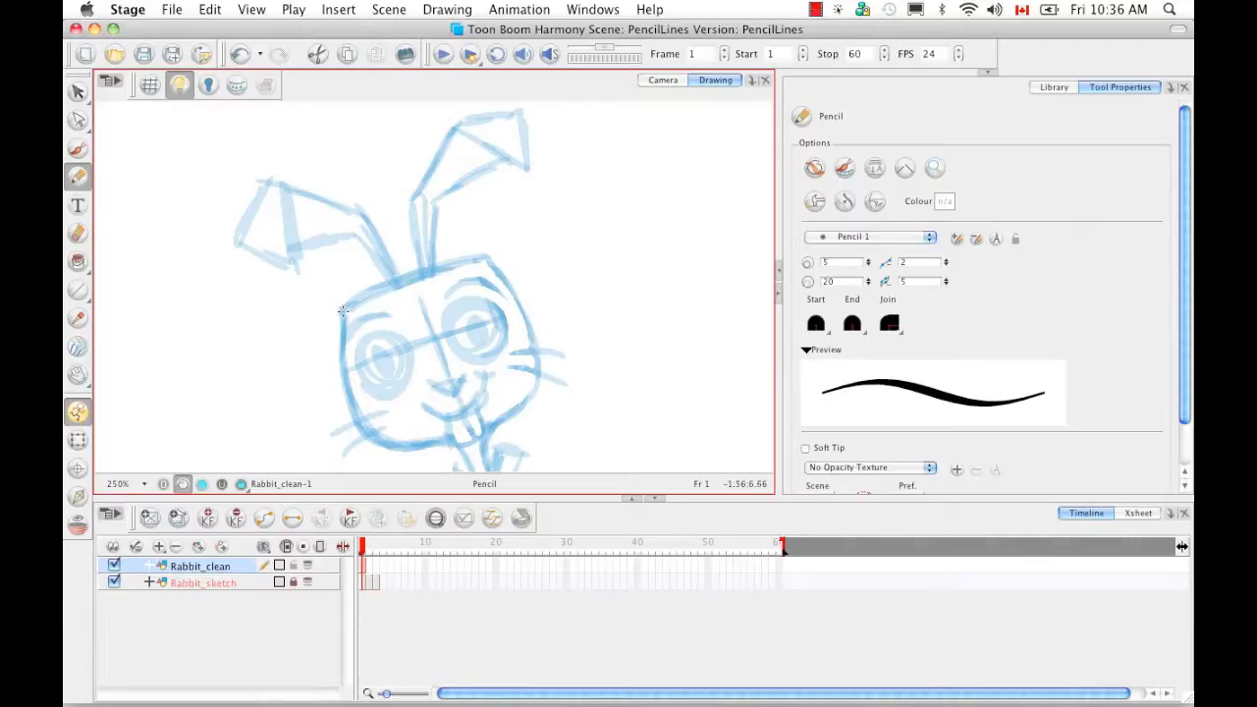
# - Draw a first line over the head and set the Pencil maximum size to 30
pyautogui.moveTo(341, 312); pyautogui.dragTo(505, 252)
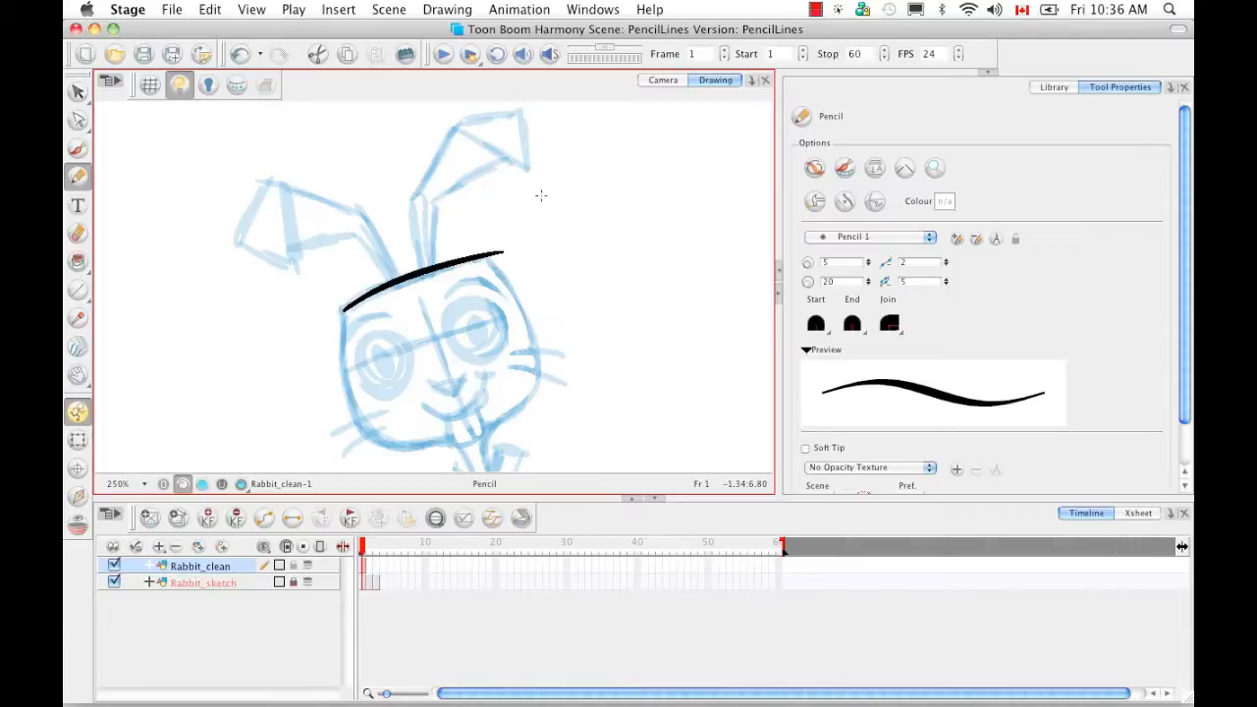
pyautogui.click(830, 282)
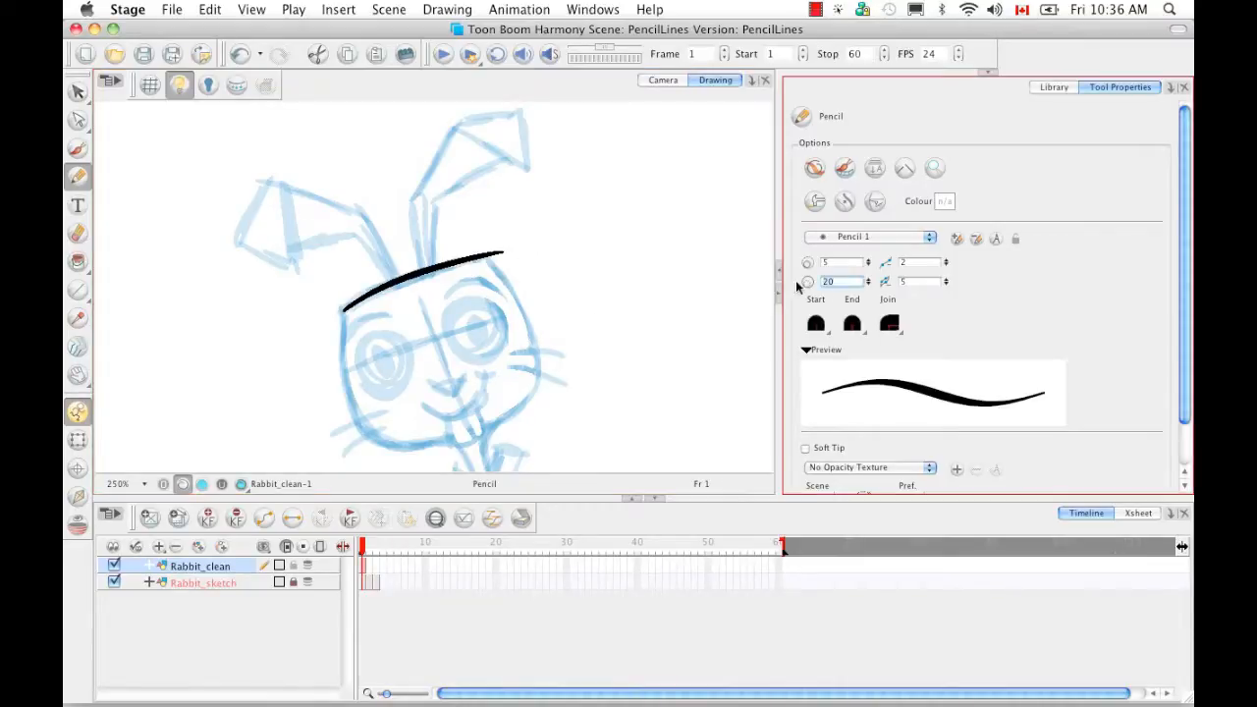
pyautogui.write('30')
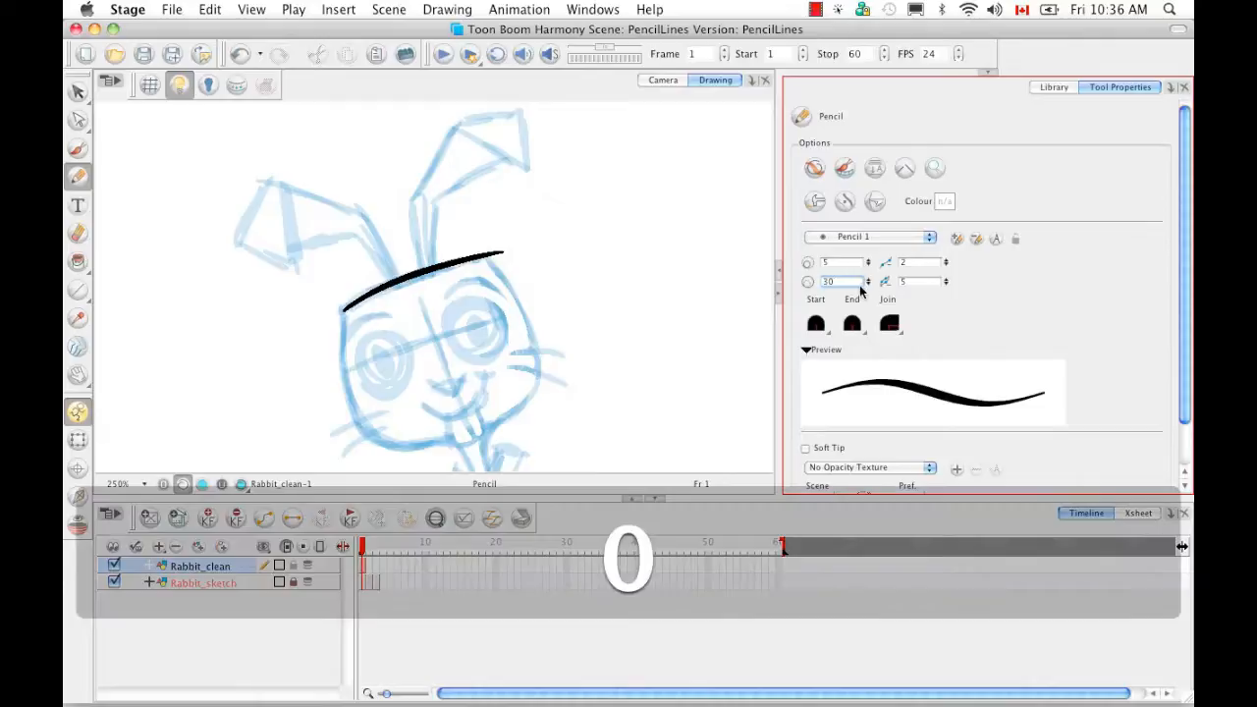
pyautogui.press('Return')
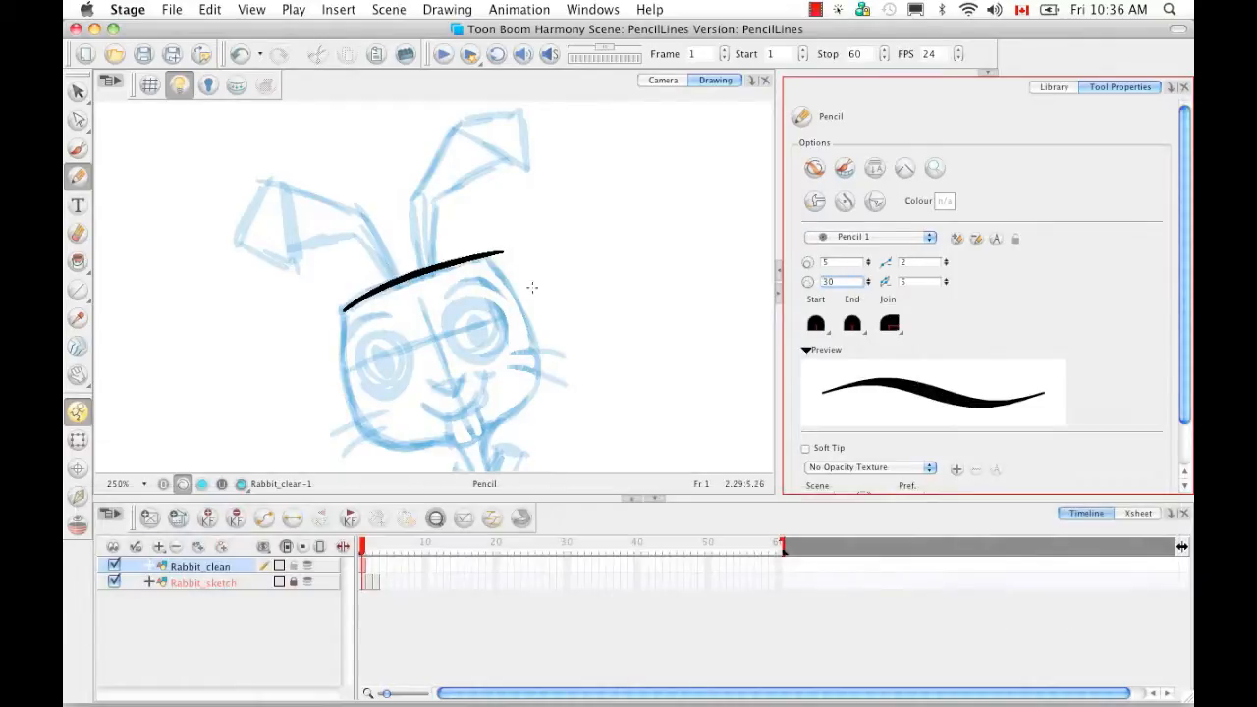
# - Undo the first stroke, turn the head sideways and redraw a thick head-top line
pyautogui.moveTo(592, 297)
pyautogui.mouseDown()
pyautogui.moveTo(591, 269)
pyautogui.moveTo(530, 185)
pyautogui.mouseUp()
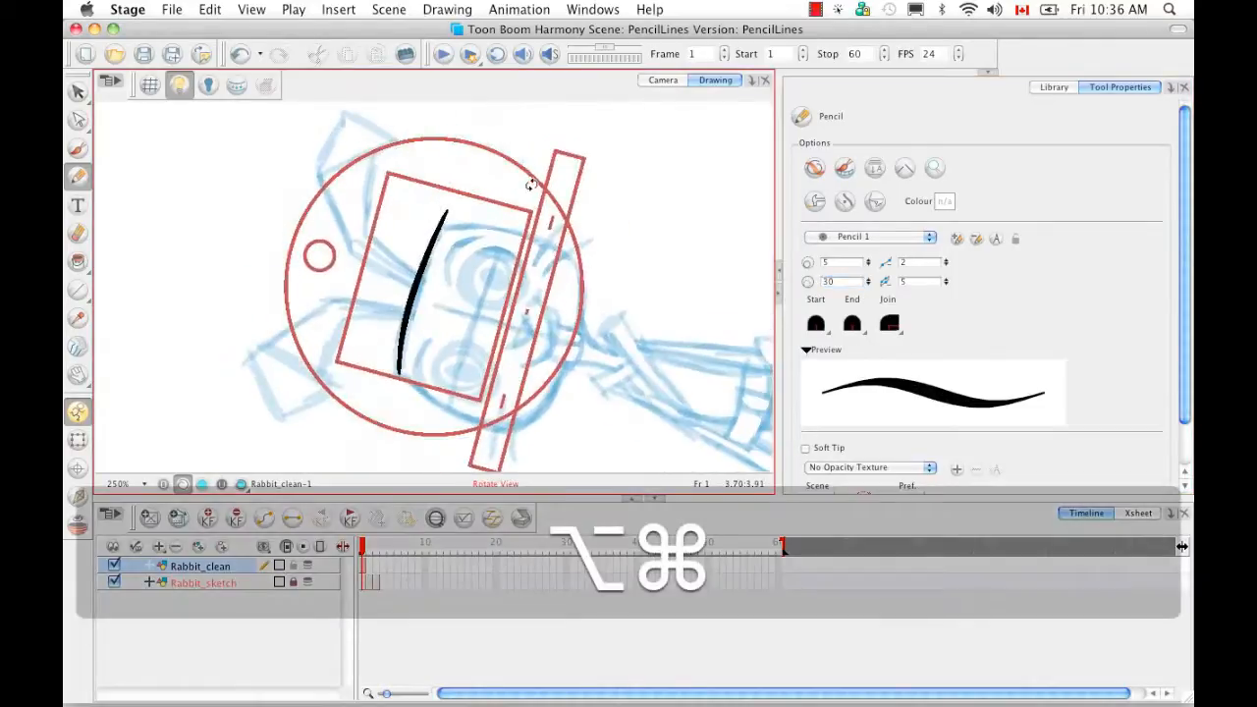
pyautogui.press('super+z')
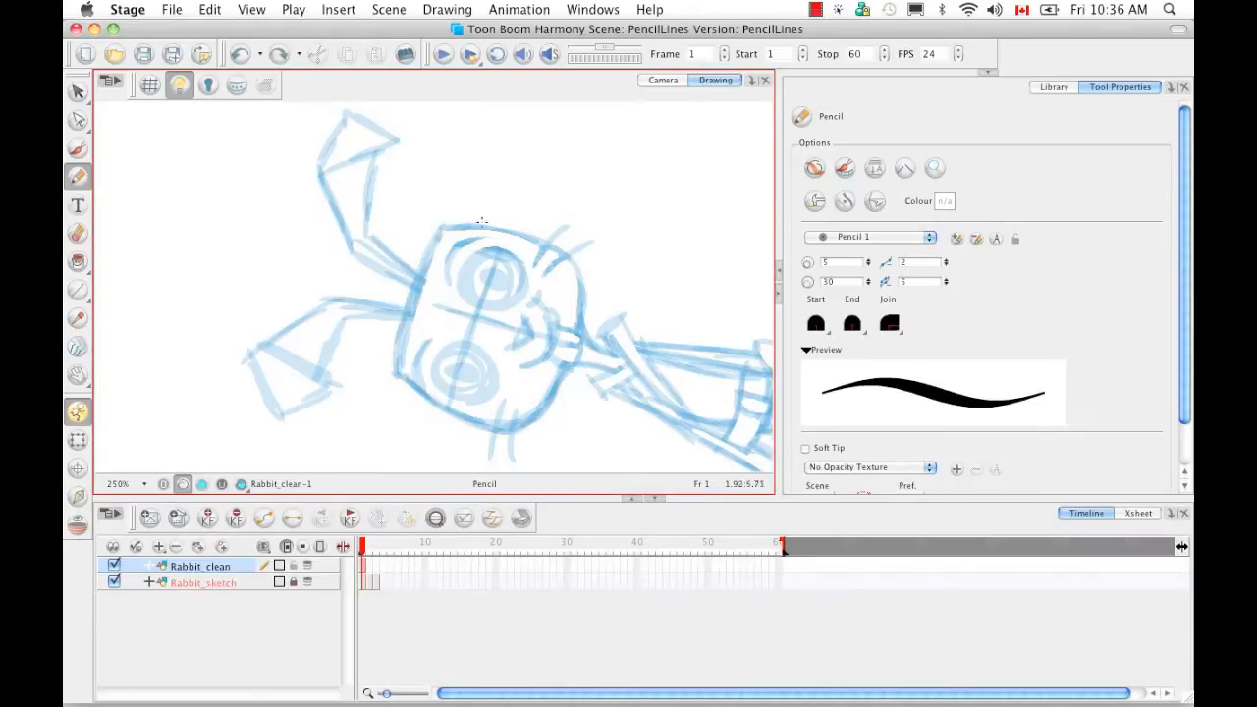
pyautogui.moveTo(626, 289); pyautogui.dragTo(608, 364)
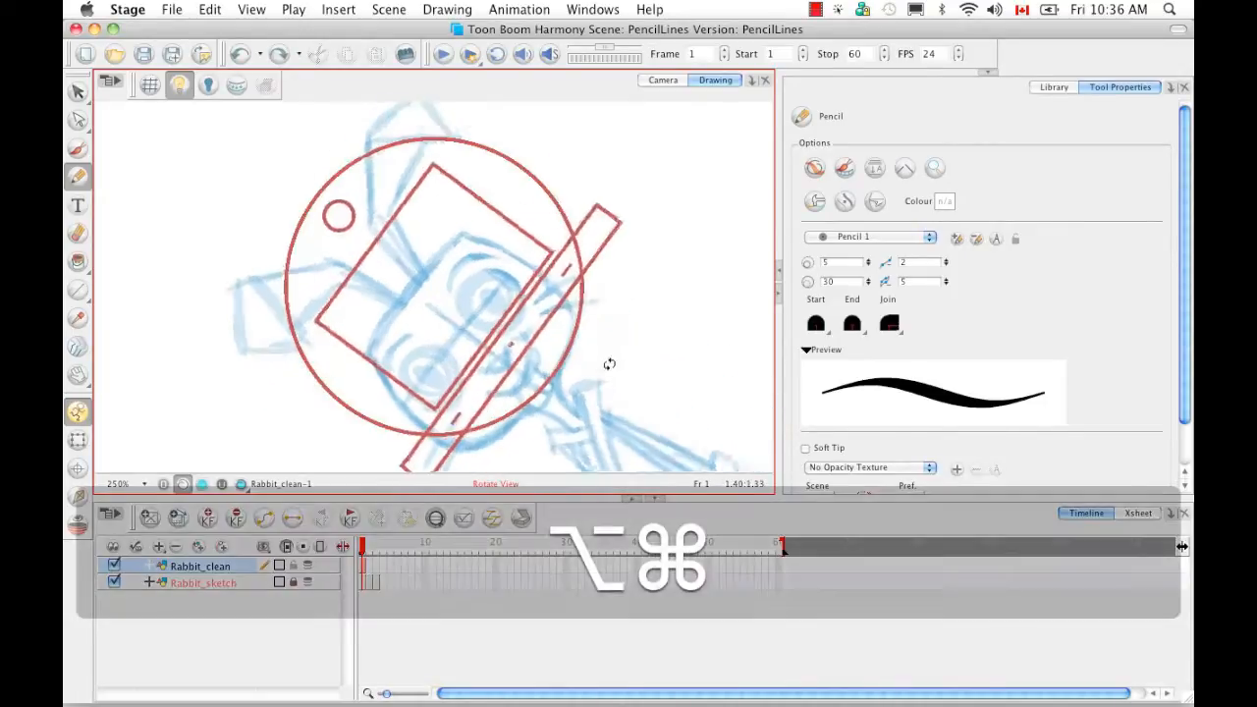
pyautogui.moveTo(435, 350)
pyautogui.mouseDown()
pyautogui.moveTo(308, 291)
pyautogui.moveTo(403, 206)
pyautogui.moveTo(539, 199)
pyautogui.moveTo(519, 217)
pyautogui.moveTo(420, 206)
pyautogui.mouseUp()
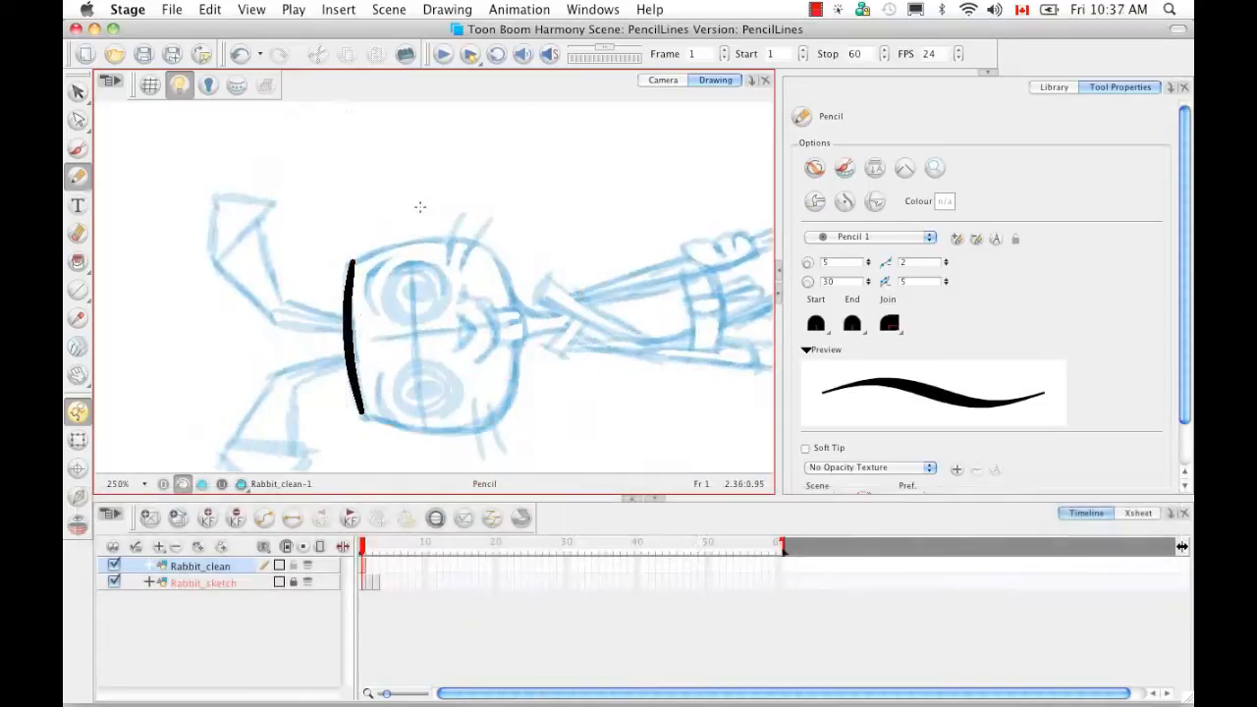
pyautogui.press('super+equal')
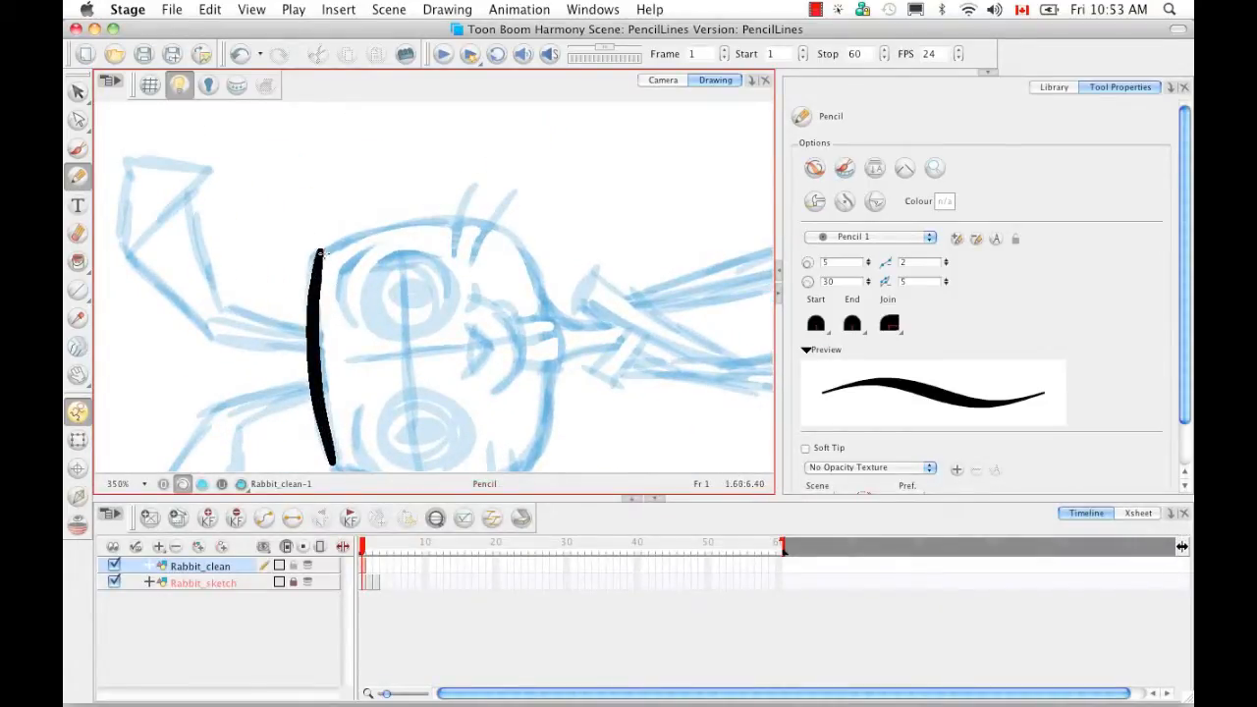
# - Resize the pencil on canvas to maximum 19.119 and minimum 10.441 widths
pyautogui.press('o')
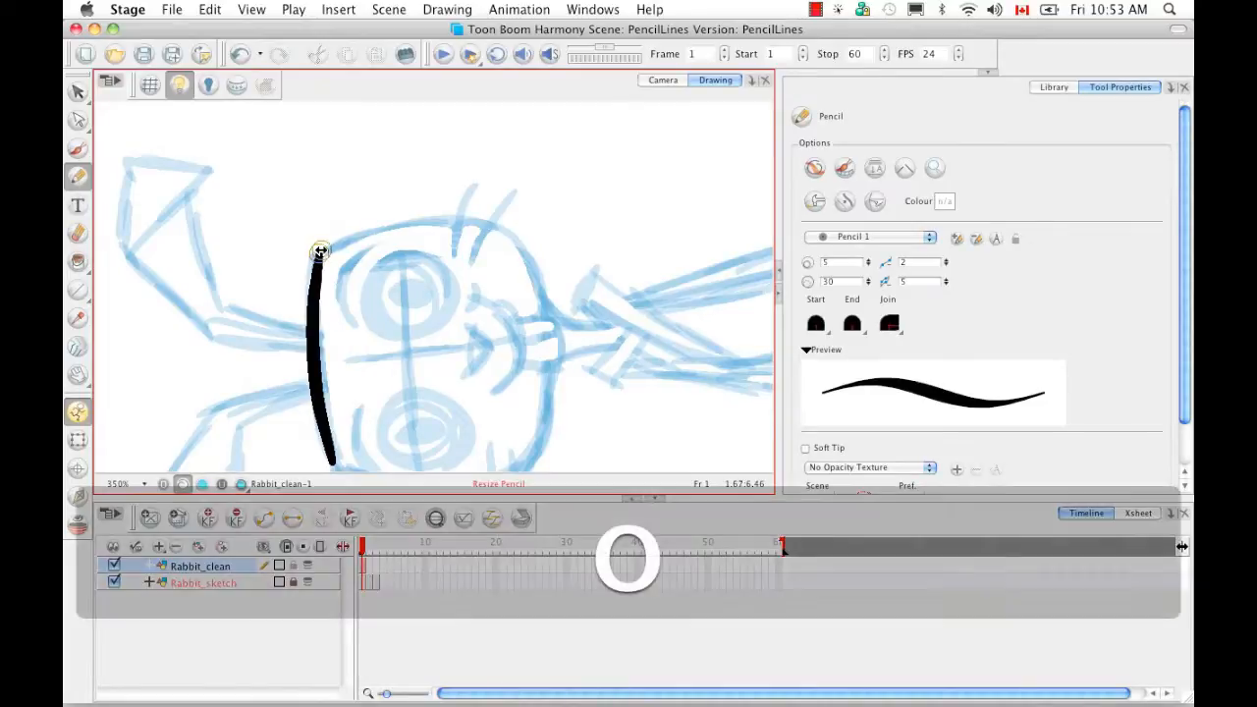
pyautogui.moveTo(321, 252)
pyautogui.mouseDown()
pyautogui.moveTo(351, 261)
pyautogui.moveTo(318, 258)
pyautogui.moveTo(337, 260)
pyautogui.mouseUp()
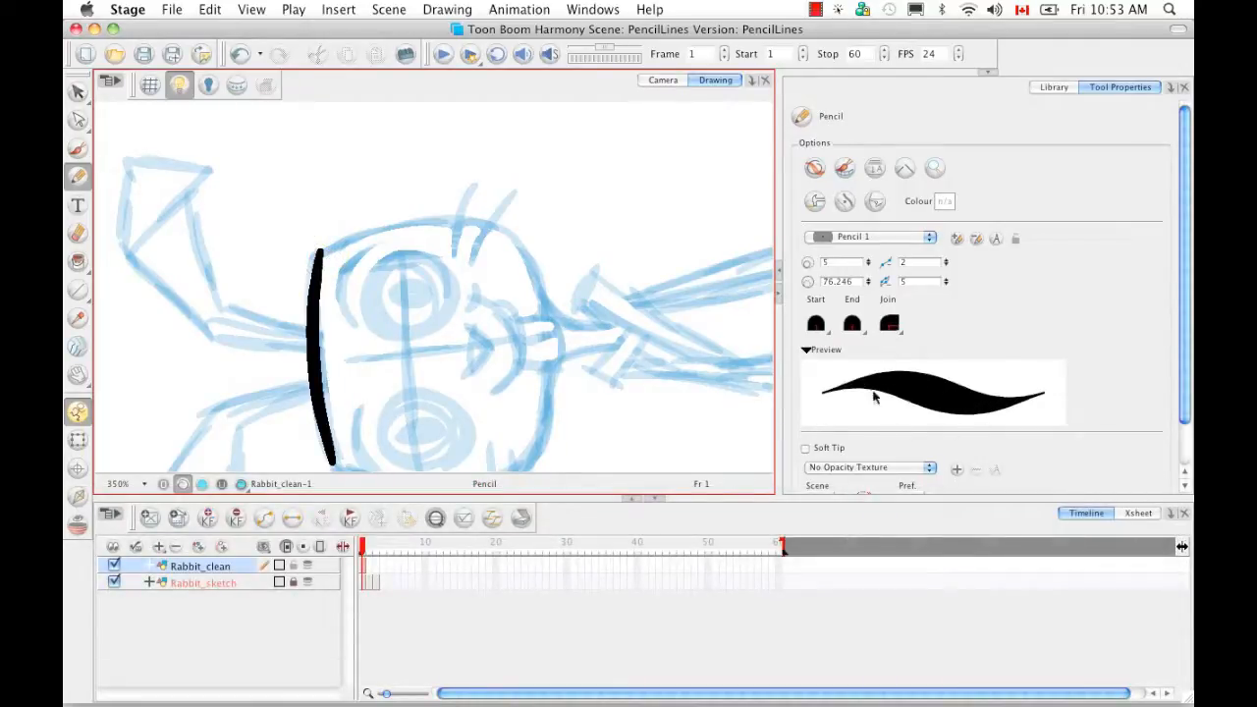
pyautogui.press('o')
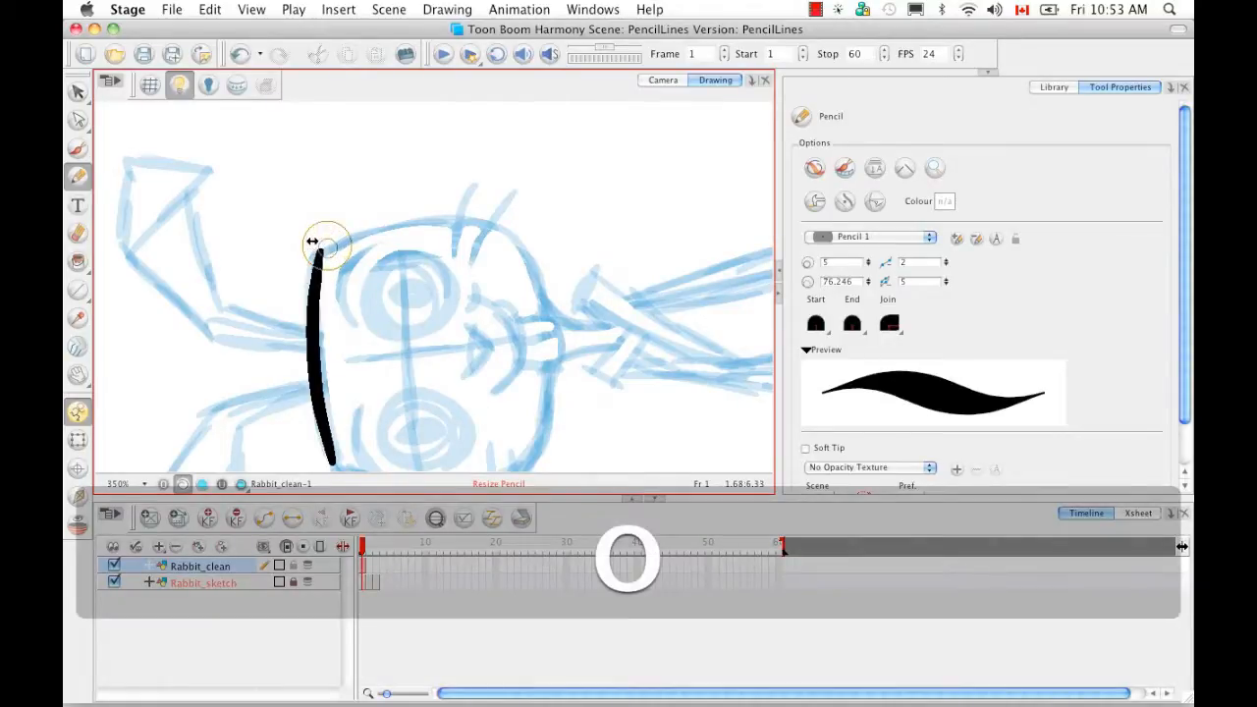
pyautogui.moveTo(307, 239); pyautogui.dragTo(314, 239)
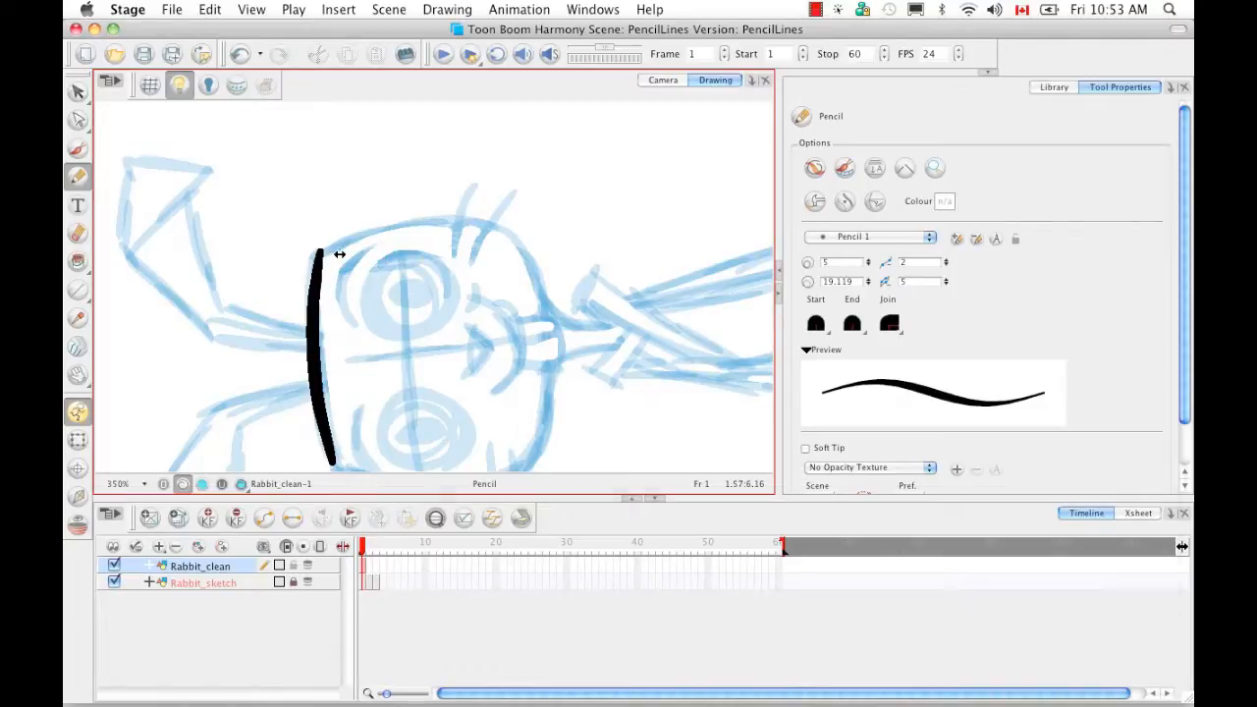
pyautogui.hotkey('shift', 'o')
pyautogui.moveTo(368, 268)
pyautogui.mouseDown()
pyautogui.moveTo(340, 256)
pyautogui.moveTo(355, 248)
pyautogui.mouseUp()
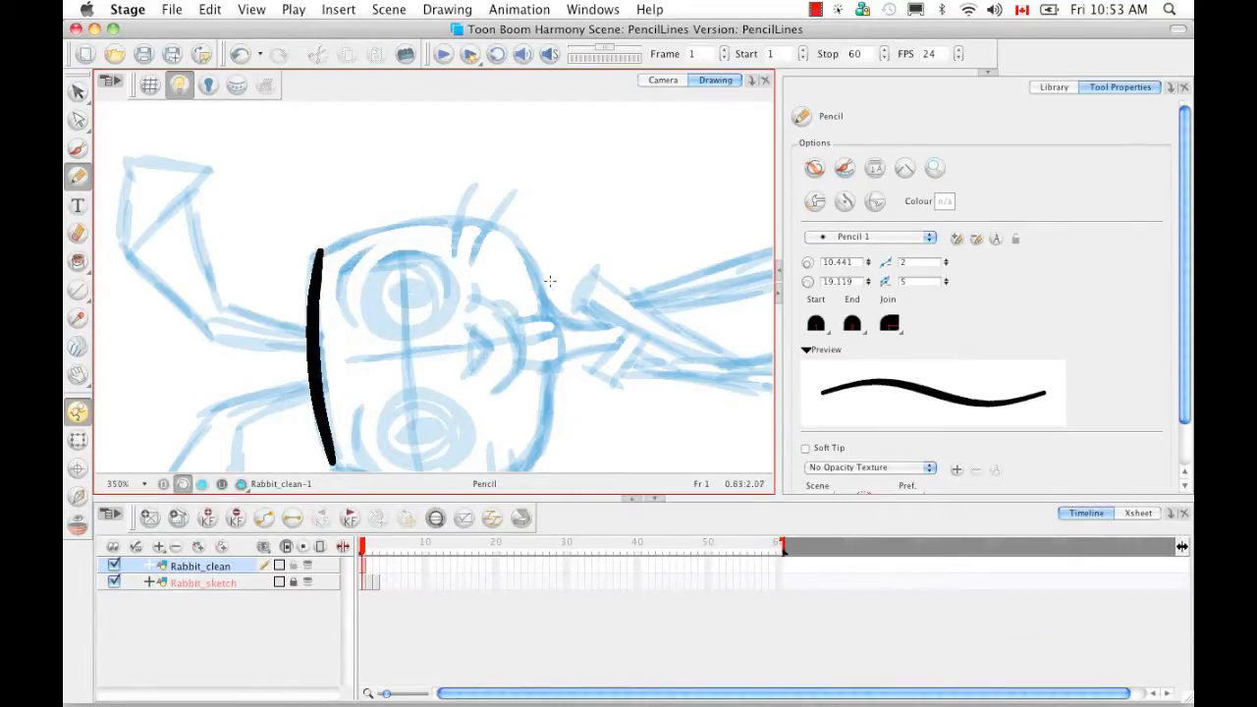
# - Rotate and pan onto the head, then draw a thinner curve outlining its top
pyautogui.press('alt+super')
pyautogui.moveTo(601, 289); pyautogui.dragTo(544, 163)
pyautogui.press('space')
pyautogui.moveTo(432, 256); pyautogui.dragTo(383, 325)
pyautogui.click(284, 421)
pyautogui.press('super+z')
pyautogui.moveTo(284, 422)
pyautogui.mouseDown()
pyautogui.moveTo(339, 306)
pyautogui.moveTo(399, 270)
pyautogui.moveTo(488, 285)
pyautogui.mouseUp()
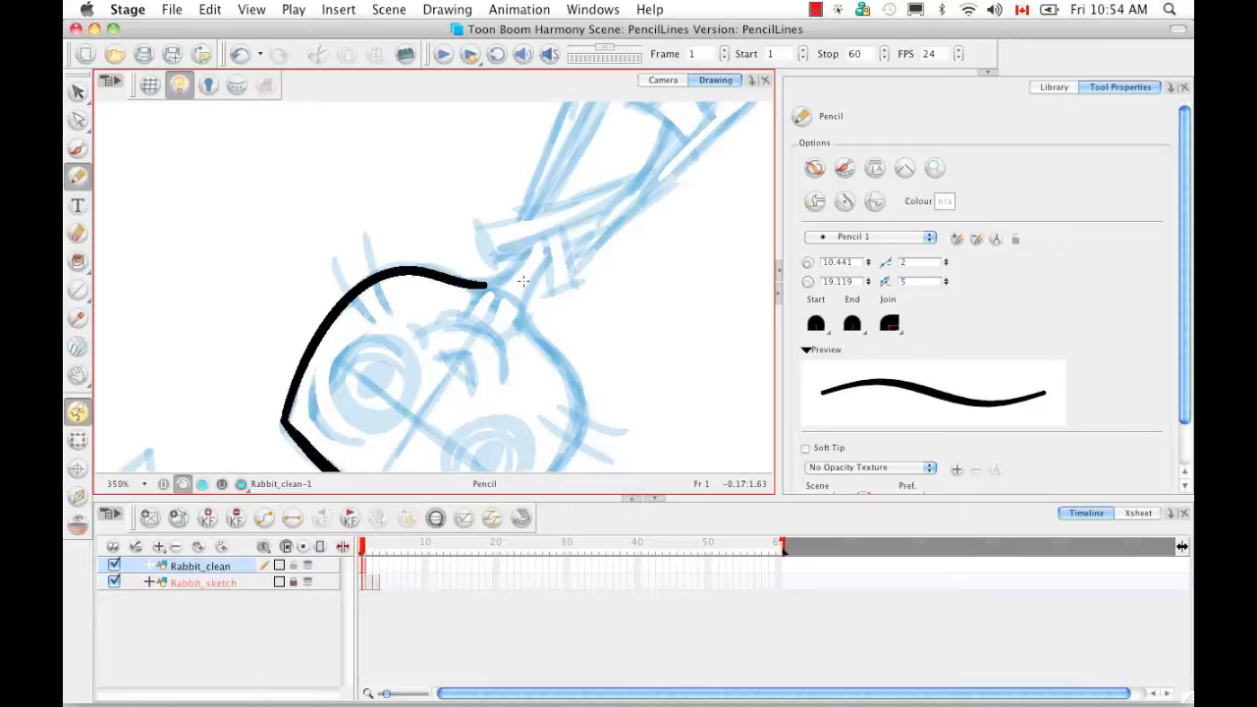
# - Select the head outline curve and shrink it slightly, undoing trial scales and a rotation
pyautogui.hotkey('alt', 'v')
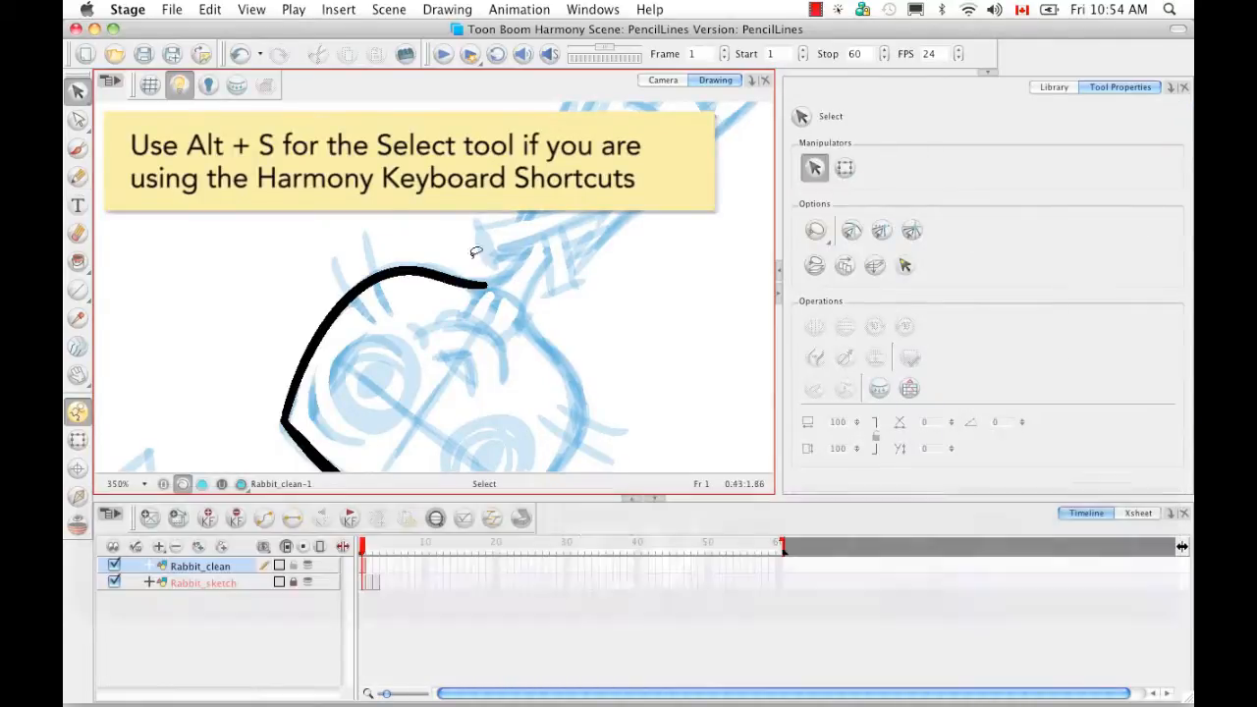
pyautogui.click(472, 278)
pyautogui.moveTo(487, 220); pyautogui.dragTo(407, 286)
pyautogui.press('super+z')
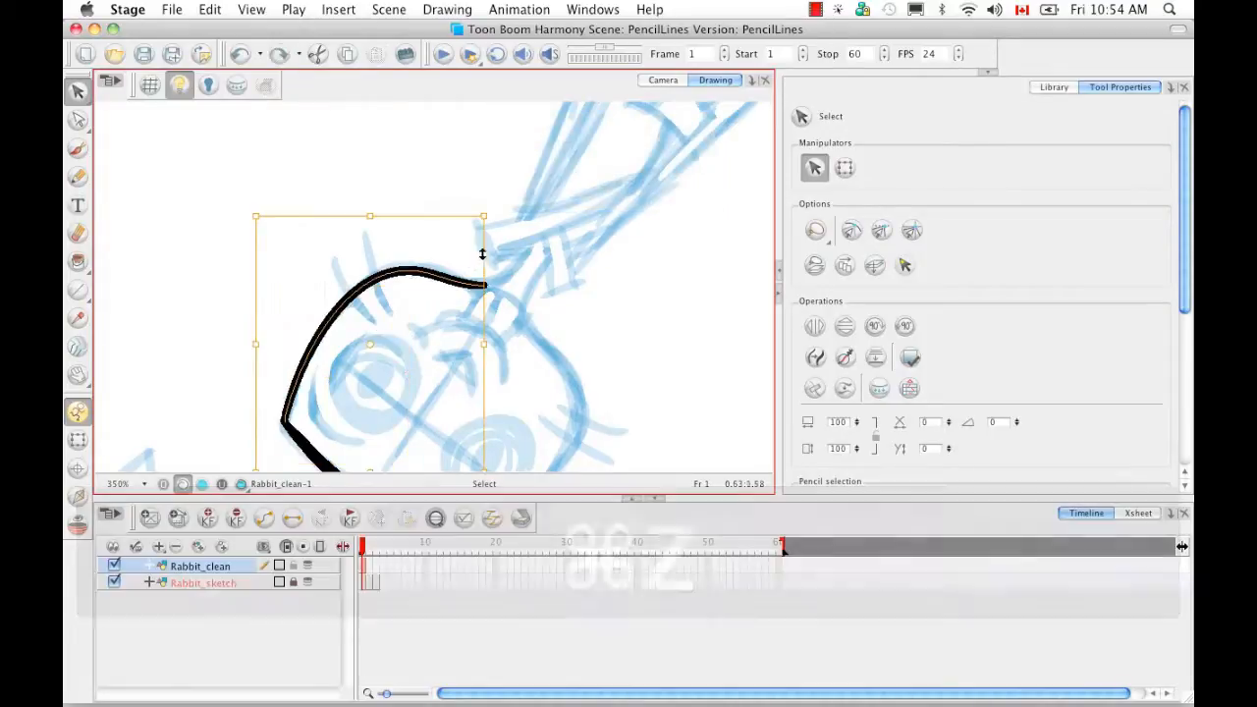
pyautogui.moveTo(504, 214); pyautogui.dragTo(400, 185)
pyautogui.press('super+z')
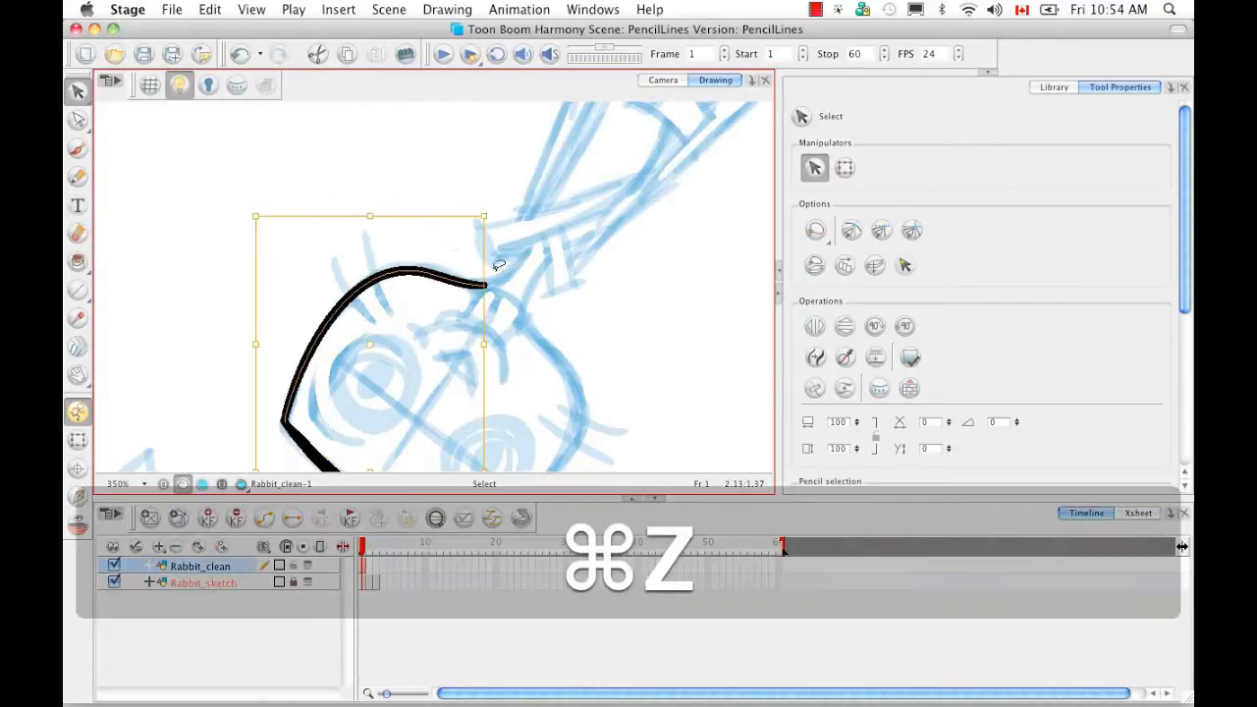
pyautogui.moveTo(257, 213)
pyautogui.mouseDown()
pyautogui.moveTo(308, 258)
pyautogui.moveTo(289, 258)
pyautogui.mouseUp()
pyautogui.press('super+z')
pyautogui.moveTo(483, 216); pyautogui.dragTo(485, 210)
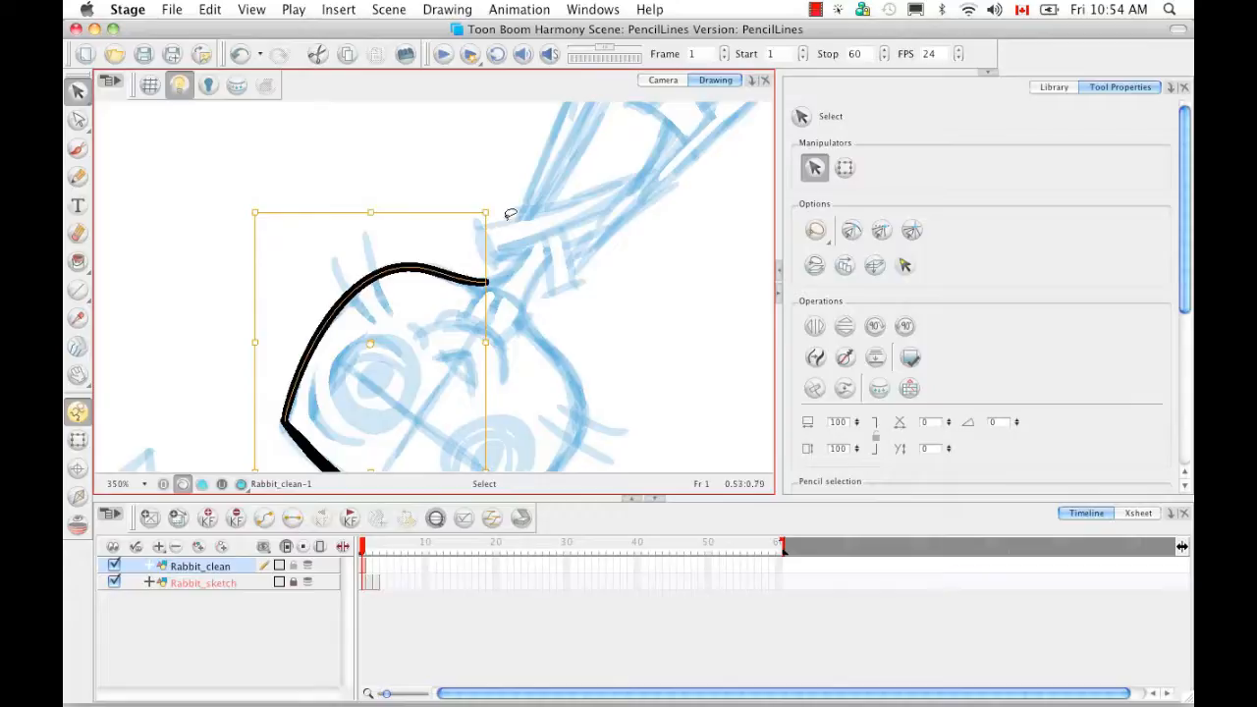
pyautogui.press('alt')
pyautogui.hotkey('alt', 'y')
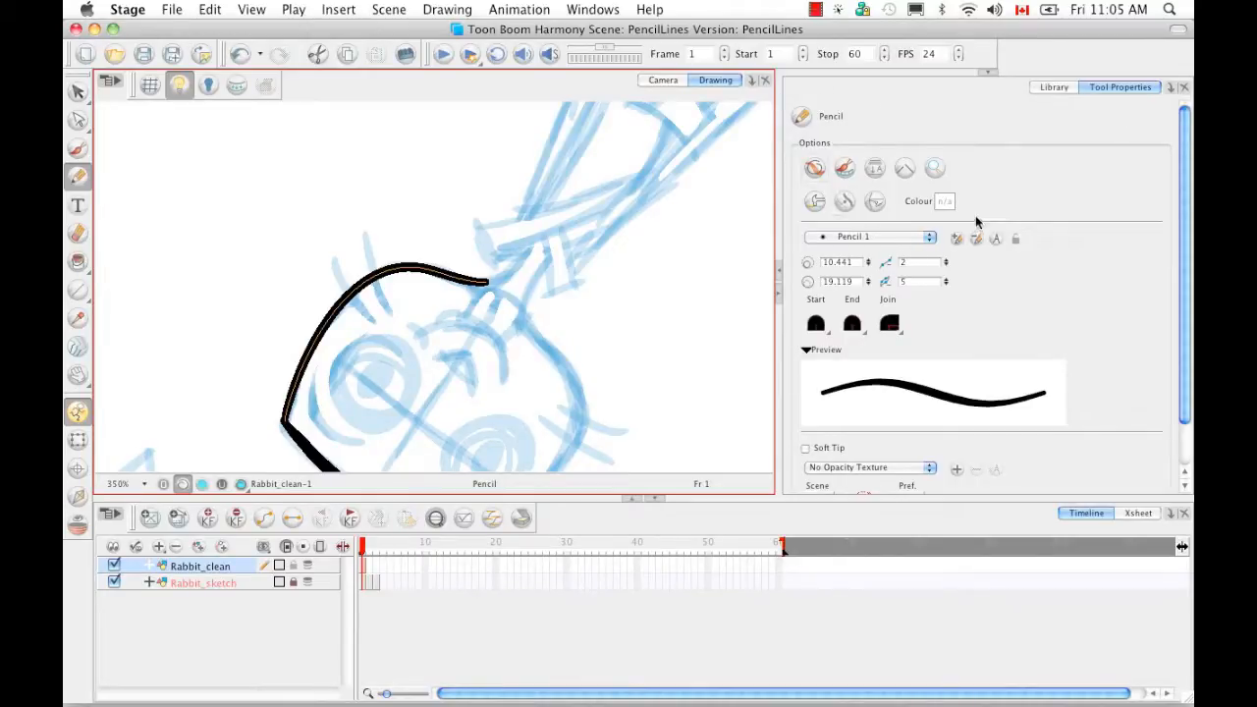
# - Enable automatic gap closing, turn the face upright and circle the left eye
pyautogui.click(905, 169)
pyautogui.moveTo(634, 275)
pyautogui.mouseDown()
pyautogui.moveTo(635, 330)
pyautogui.moveTo(493, 199)
pyautogui.moveTo(556, 292)
pyautogui.moveTo(580, 274)
pyautogui.mouseUp()
pyautogui.press('space')
pyautogui.moveTo(454, 297)
pyautogui.mouseDown()
pyautogui.moveTo(380, 281)
pyautogui.moveTo(388, 329)
pyautogui.moveTo(415, 340)
pyautogui.moveTo(449, 313)
pyautogui.mouseUp()
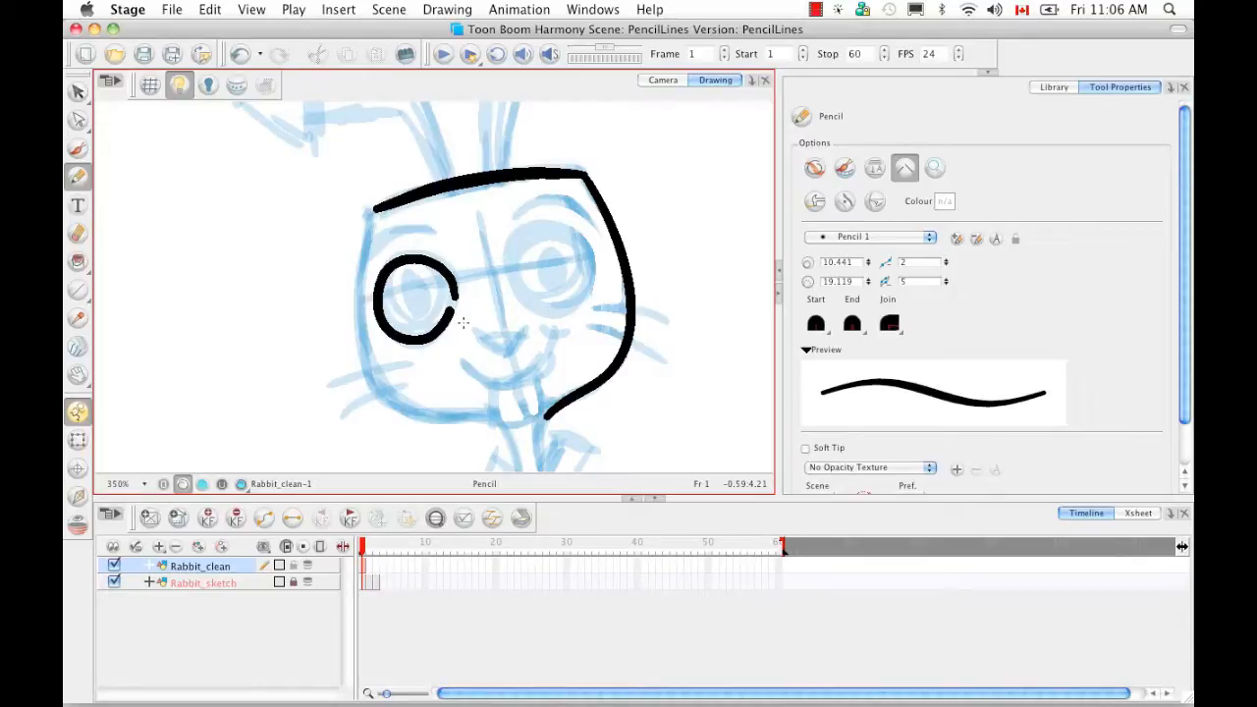
# - Show stroke outlines, draw a right-eye circle, then undo it
pyautogui.press('d')
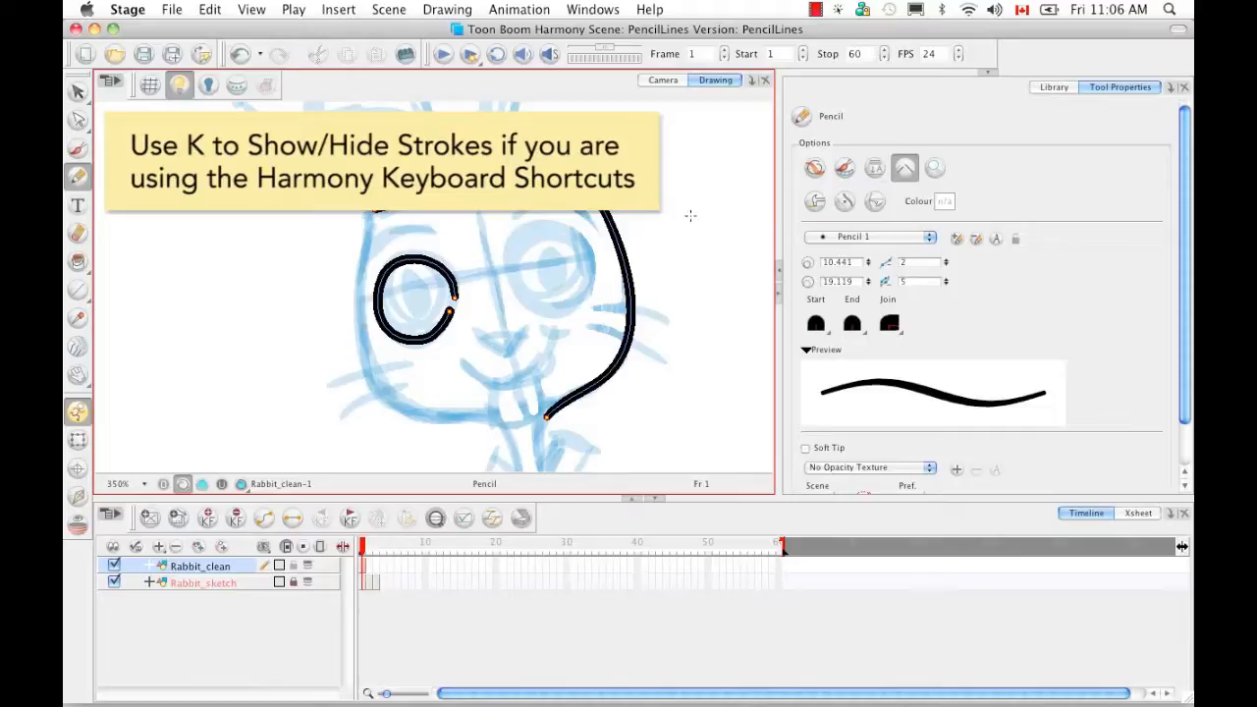
pyautogui.moveTo(586, 255)
pyautogui.mouseDown()
pyautogui.moveTo(569, 230)
pyautogui.moveTo(543, 224)
pyautogui.moveTo(518, 244)
pyautogui.moveTo(515, 278)
pyautogui.moveTo(539, 304)
pyautogui.moveTo(566, 303)
pyautogui.moveTo(588, 260)
pyautogui.mouseUp()
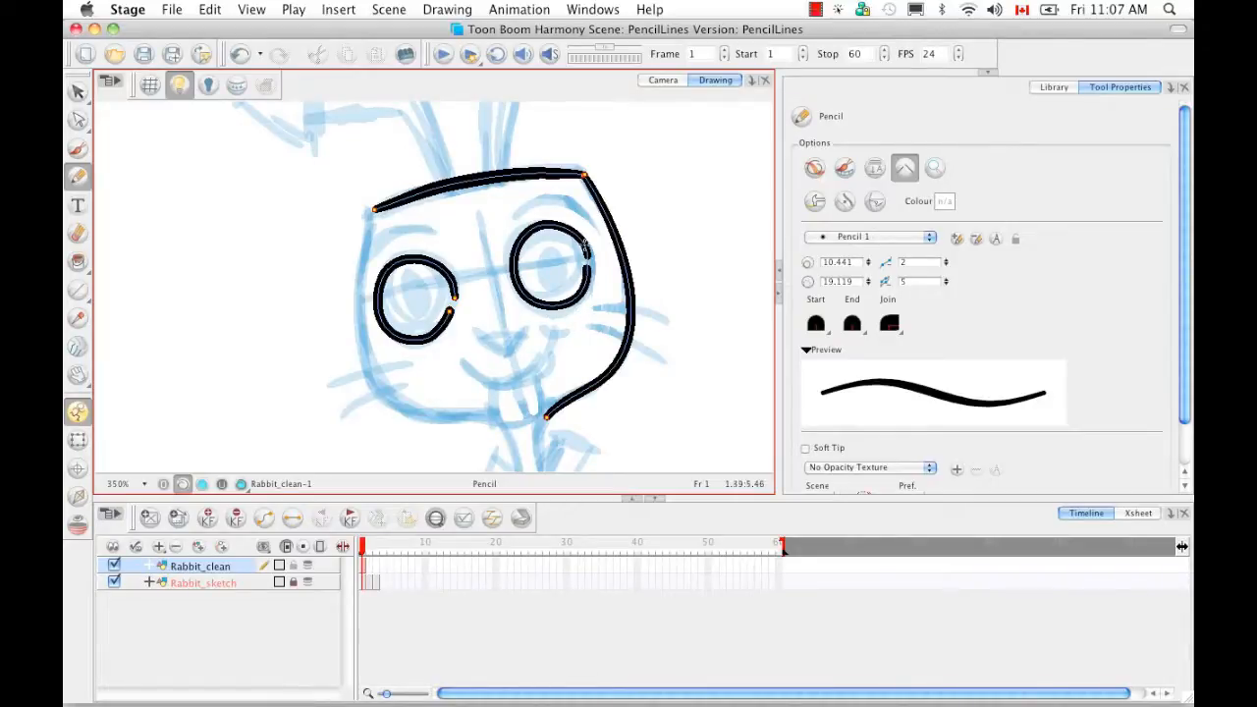
pyautogui.press('super+z')
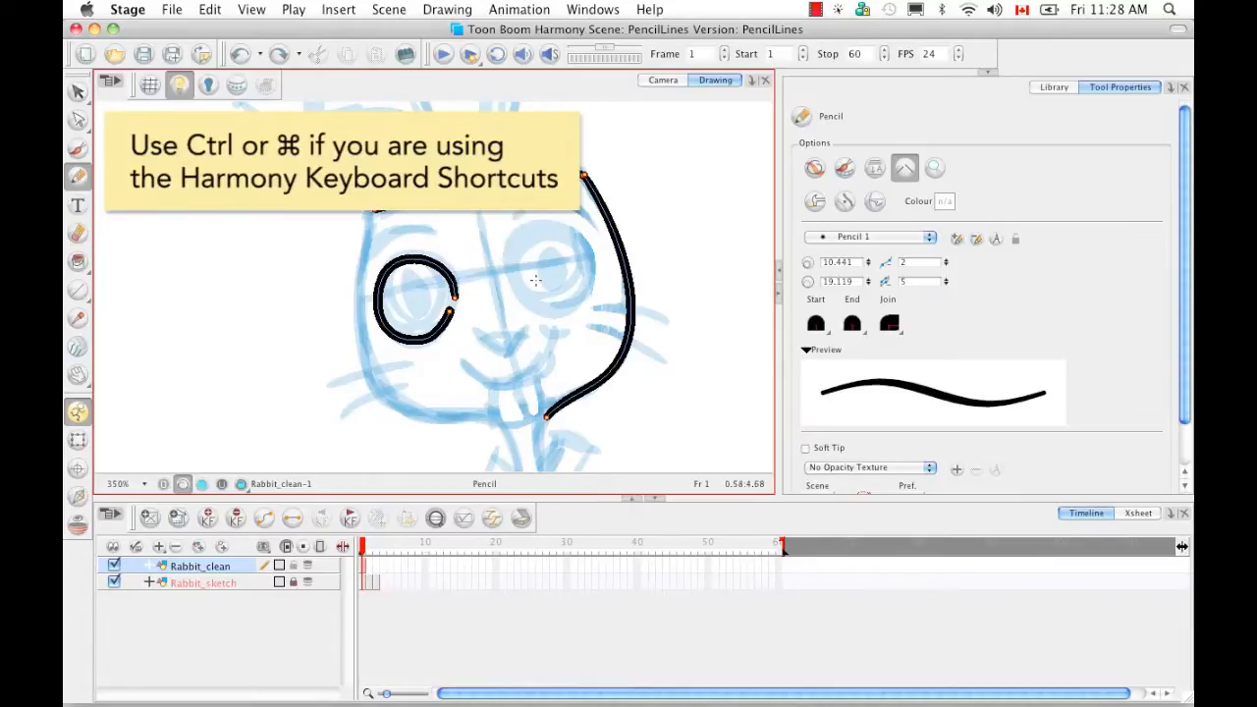
# - Zoom in closely on the right eye, settling at 1200%
pyautogui.hotkey('alt', 'z')
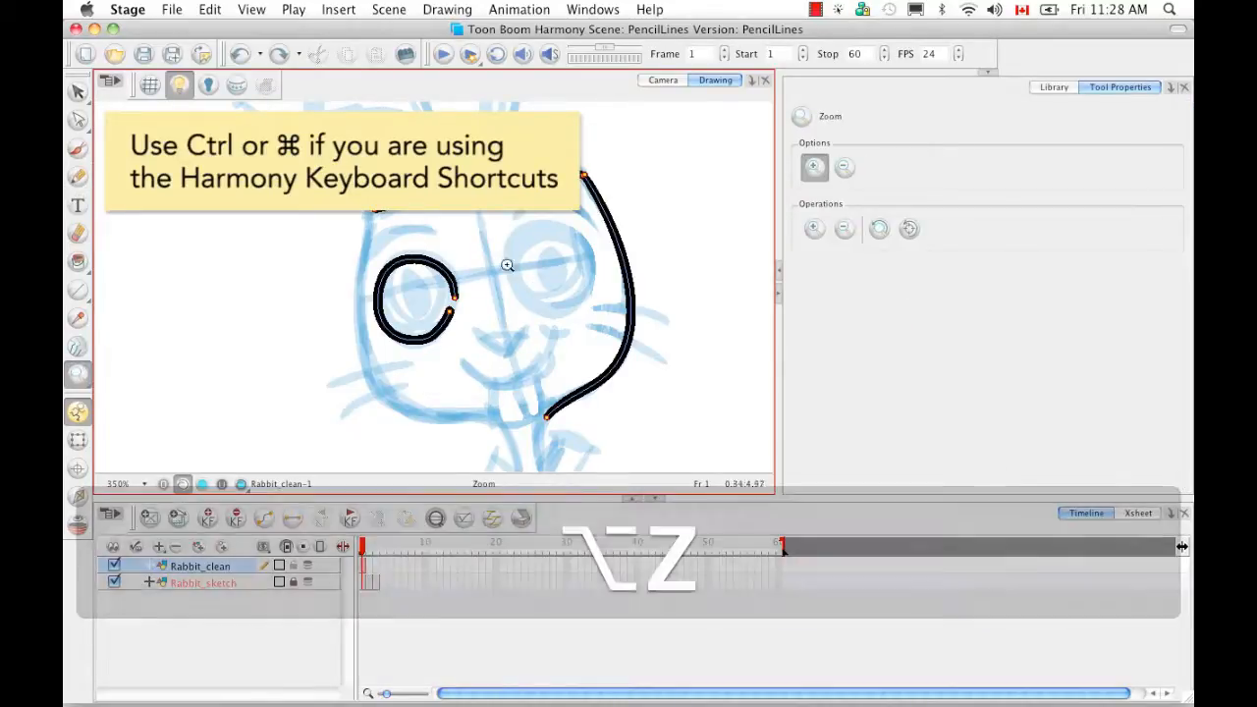
pyautogui.moveTo(493, 229); pyautogui.dragTo(426, 307)
pyautogui.press('space')
pyautogui.press('super+minus')
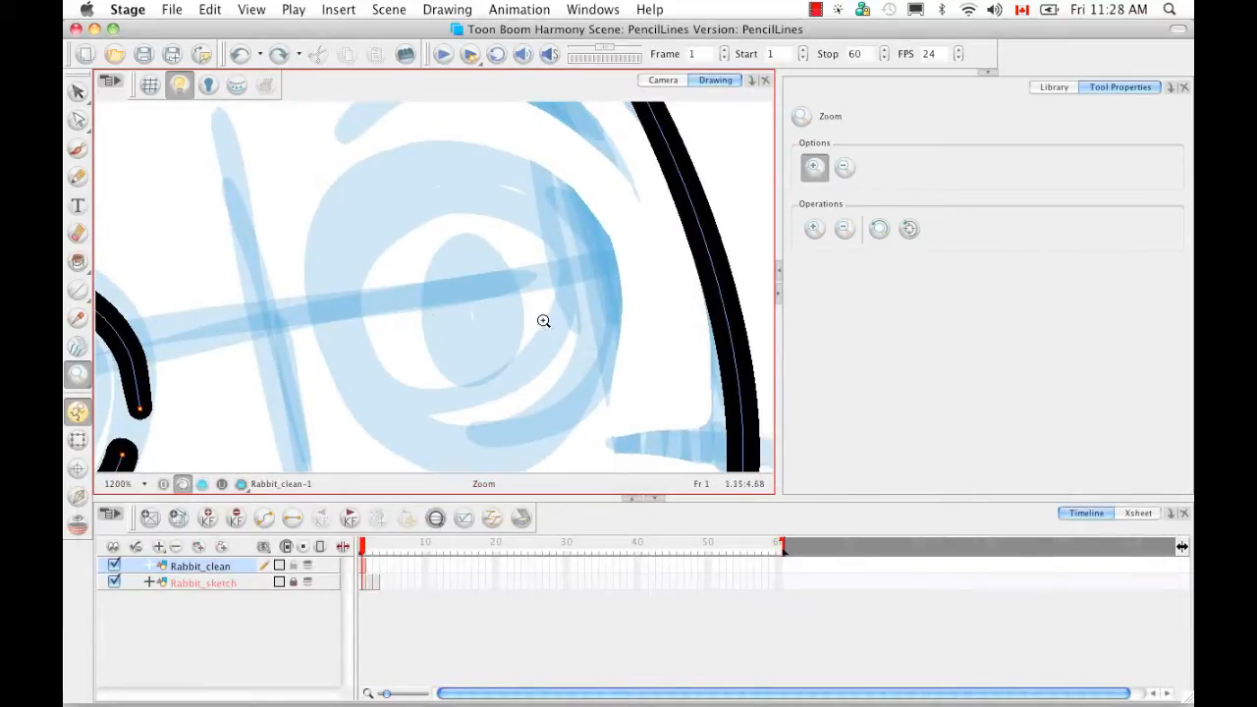
# - Ink a black circle around the right eye and turn on Line Building Mode
pyautogui.hotkey('alt', 'y')
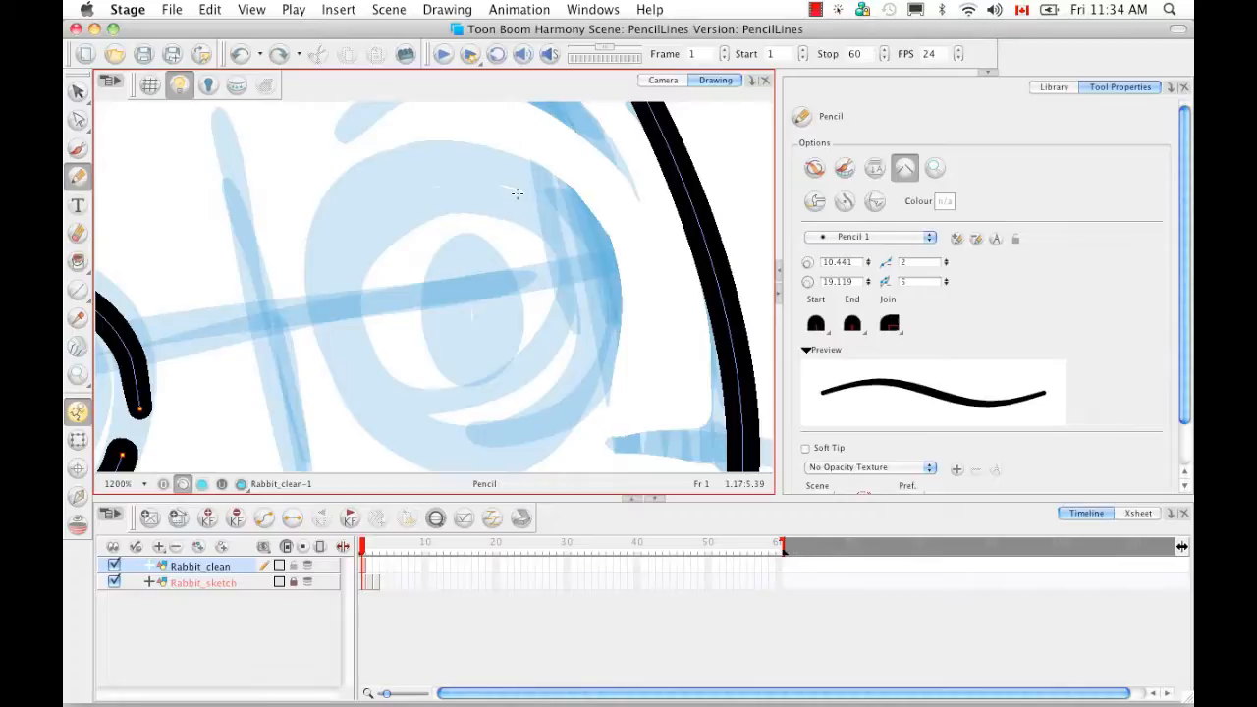
pyautogui.moveTo(518, 192)
pyautogui.mouseDown()
pyautogui.moveTo(427, 171)
pyautogui.moveTo(338, 227)
pyautogui.moveTo(313, 337)
pyautogui.moveTo(378, 428)
pyautogui.moveTo(458, 446)
pyautogui.moveTo(534, 406)
pyautogui.moveTo(562, 350)
pyautogui.moveTo(570, 259)
pyautogui.mouseUp()
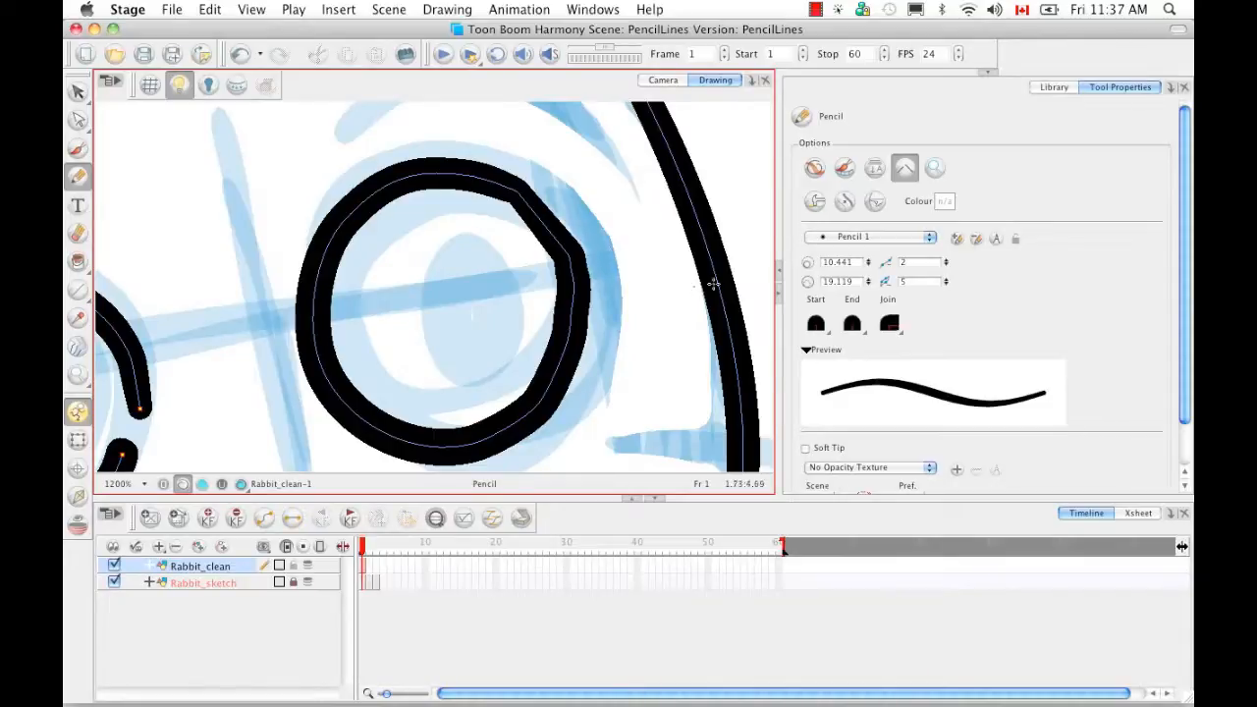
pyautogui.click(815, 204)
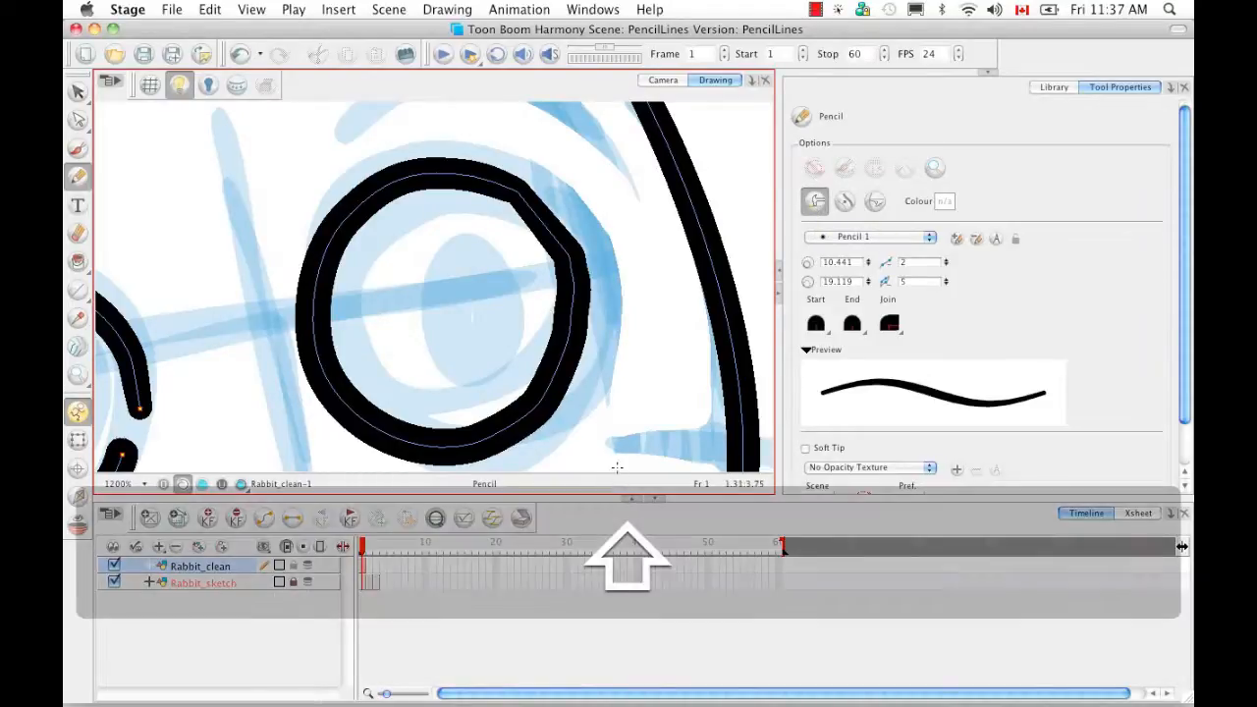
pyautogui.hotkey('shift', 'm')
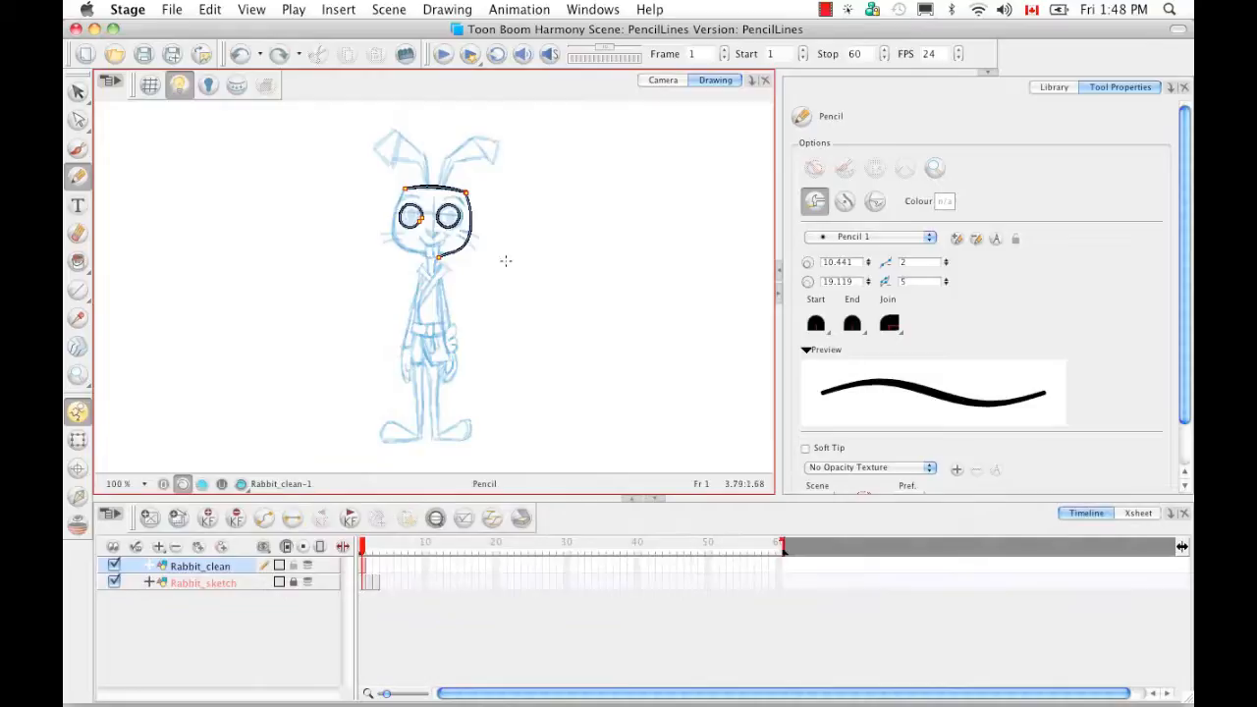
# - Rotate the view and zoom in on the rabbit's whole head at 300%
pyautogui.moveTo(506, 261)
pyautogui.mouseDown()
pyautogui.moveTo(522, 213)
pyautogui.moveTo(520, 228)
pyautogui.mouseUp()
pyautogui.press('z')
pyautogui.moveTo(275, 132); pyautogui.dragTo(556, 295)
pyautogui.press('super+equal')
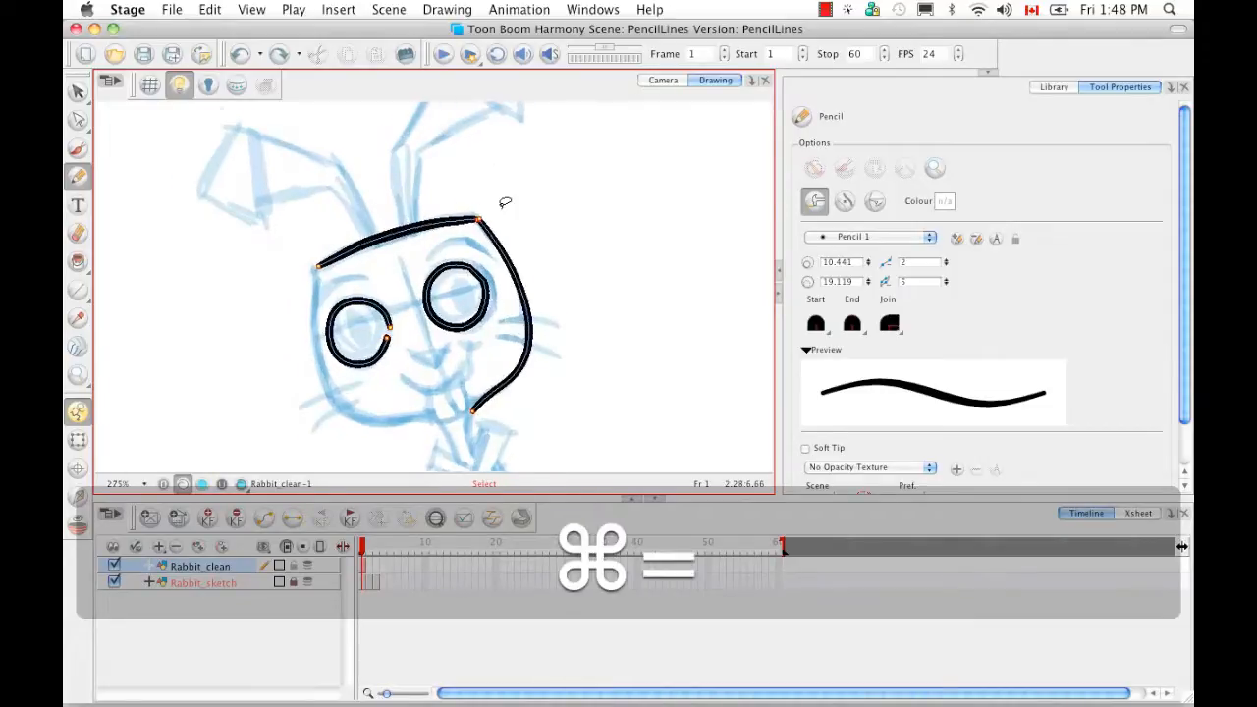
pyautogui.click(837, 262)
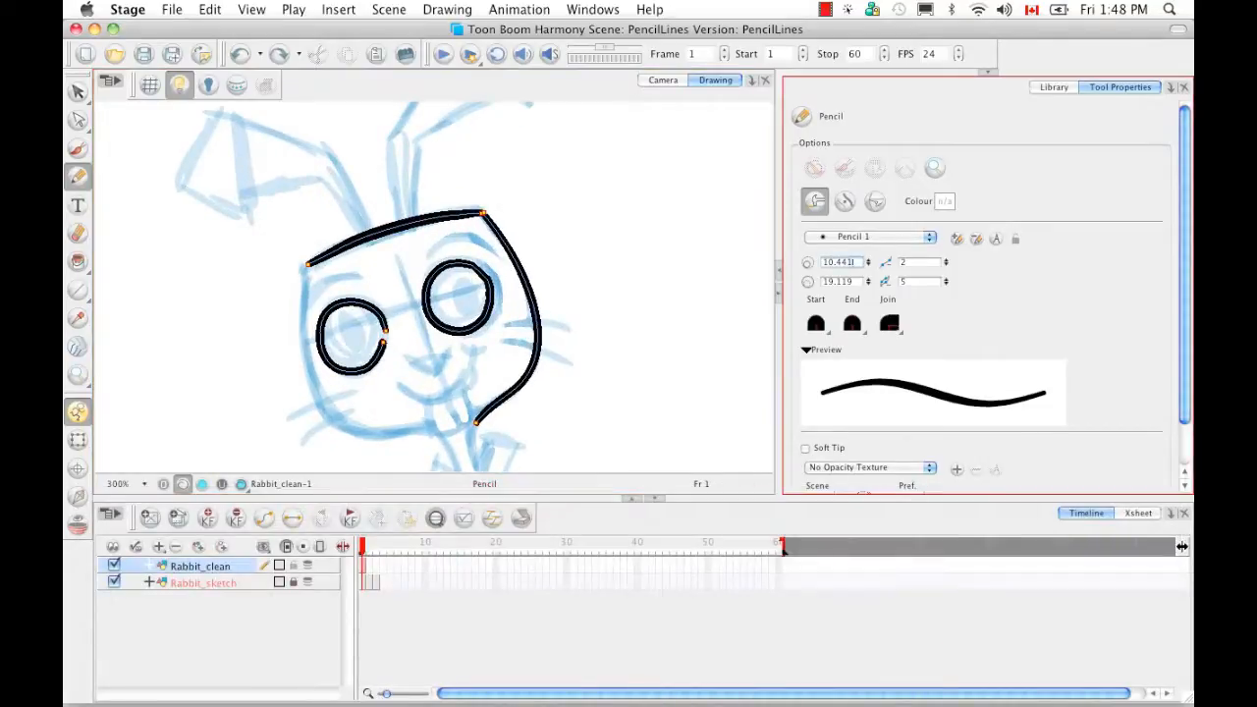
# - Set the pencil thickness range to minimum 5 and maximum 30
pyautogui.write('5')
pyautogui.press('Tab')
pyautogui.write('30')
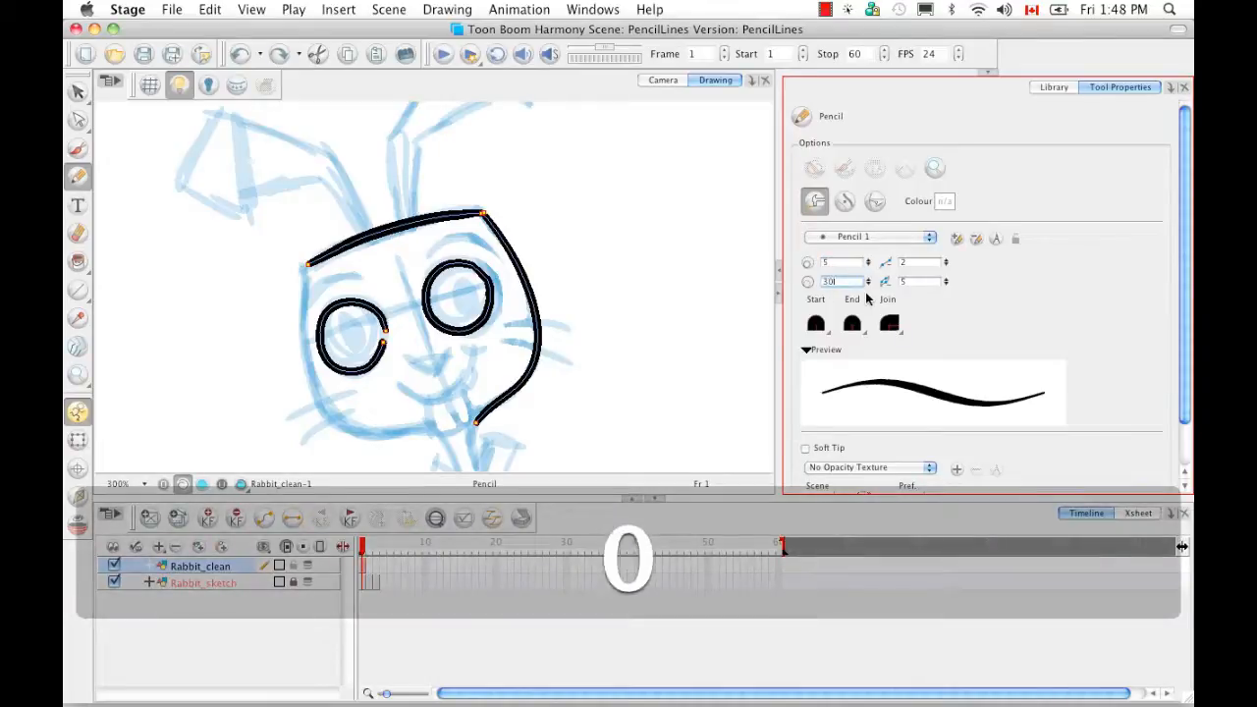
pyautogui.press('Return')
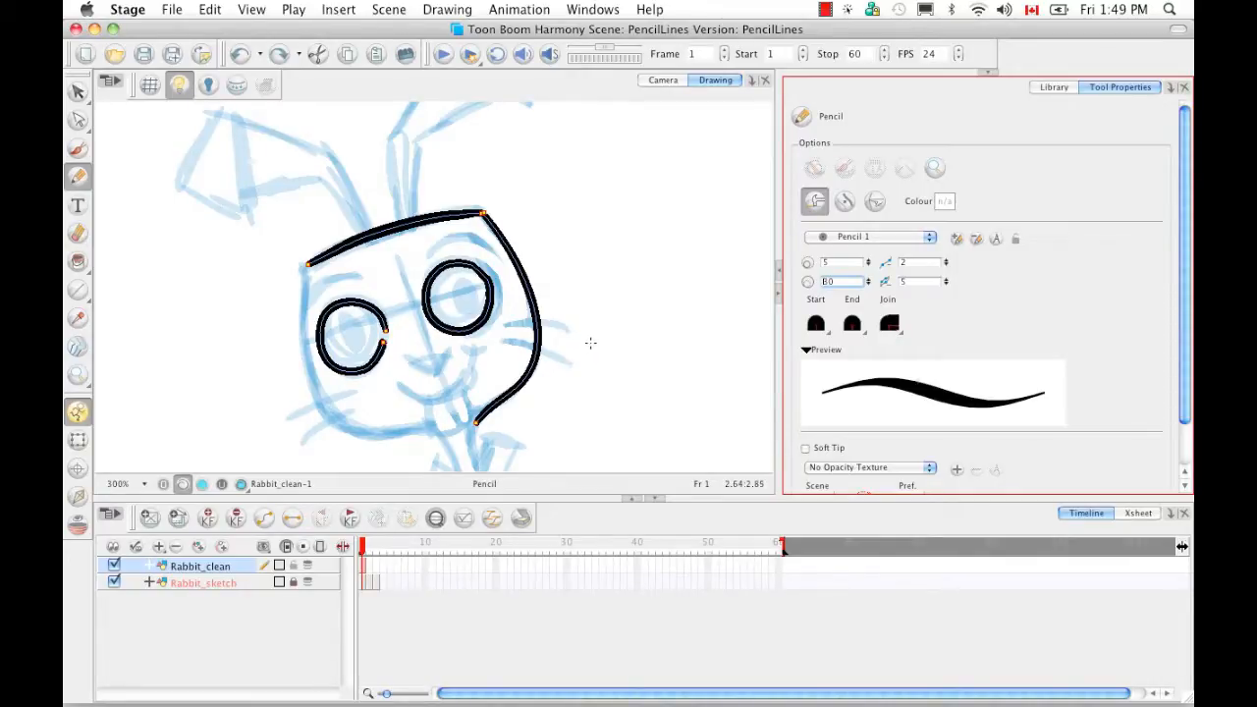
# - Draw the head's left side and chin, retrying with Line Building Mode off, then on
pyautogui.moveTo(307, 259)
pyautogui.mouseDown()
pyautogui.moveTo(301, 383)
pyautogui.moveTo(350, 428)
pyautogui.moveTo(428, 429)
pyautogui.moveTo(469, 473)
pyautogui.mouseUp()
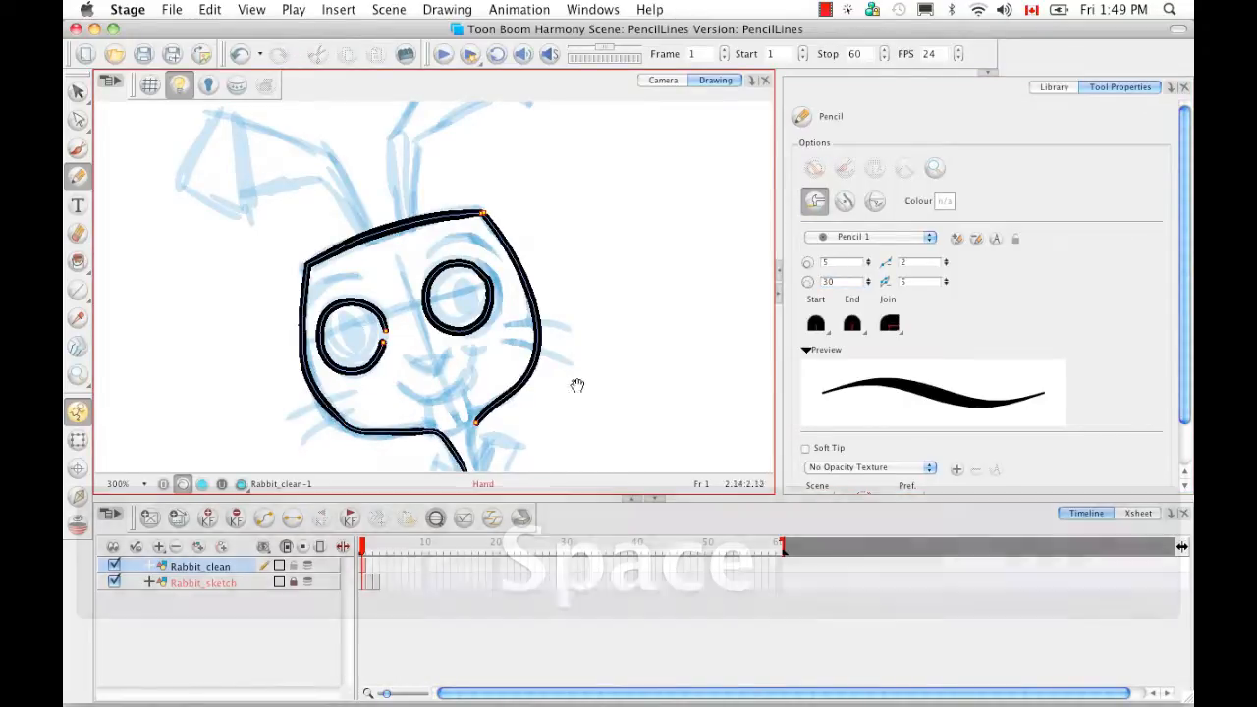
pyautogui.press('space')
pyautogui.moveTo(576, 382); pyautogui.dragTo(597, 325)
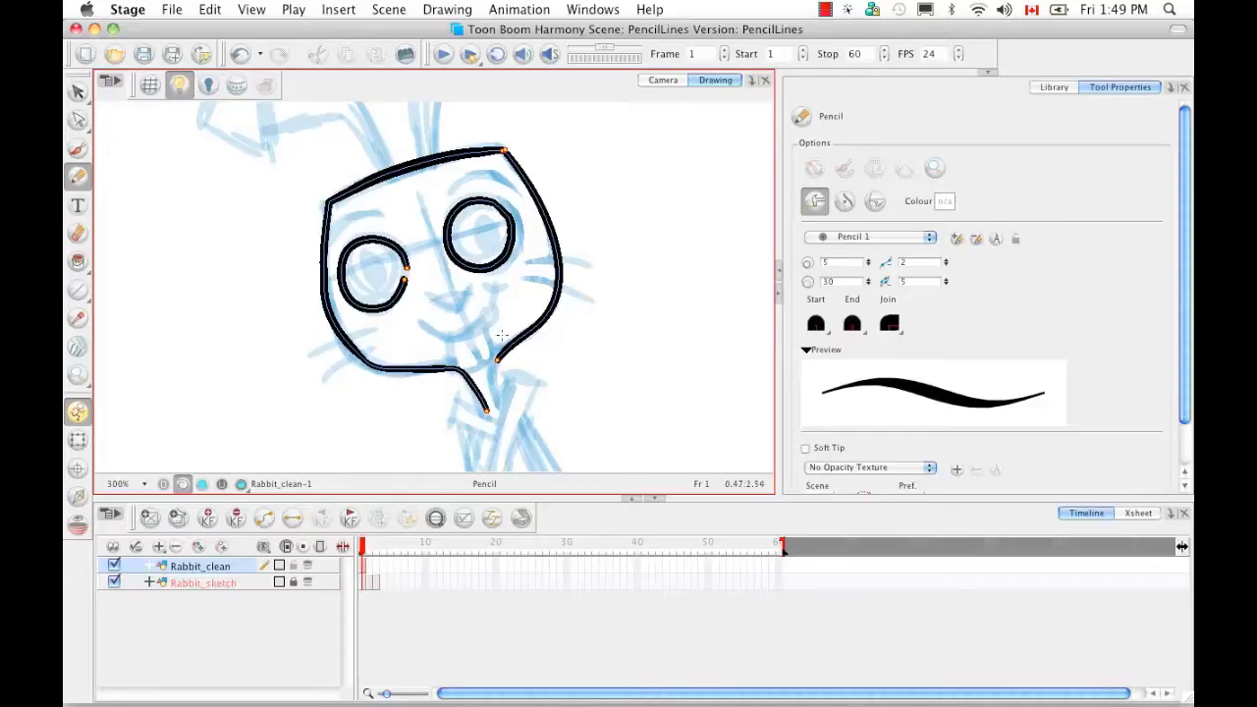
pyautogui.press('super+z')
pyautogui.press('super+z')
pyautogui.press('super+z')
pyautogui.press('super+z')
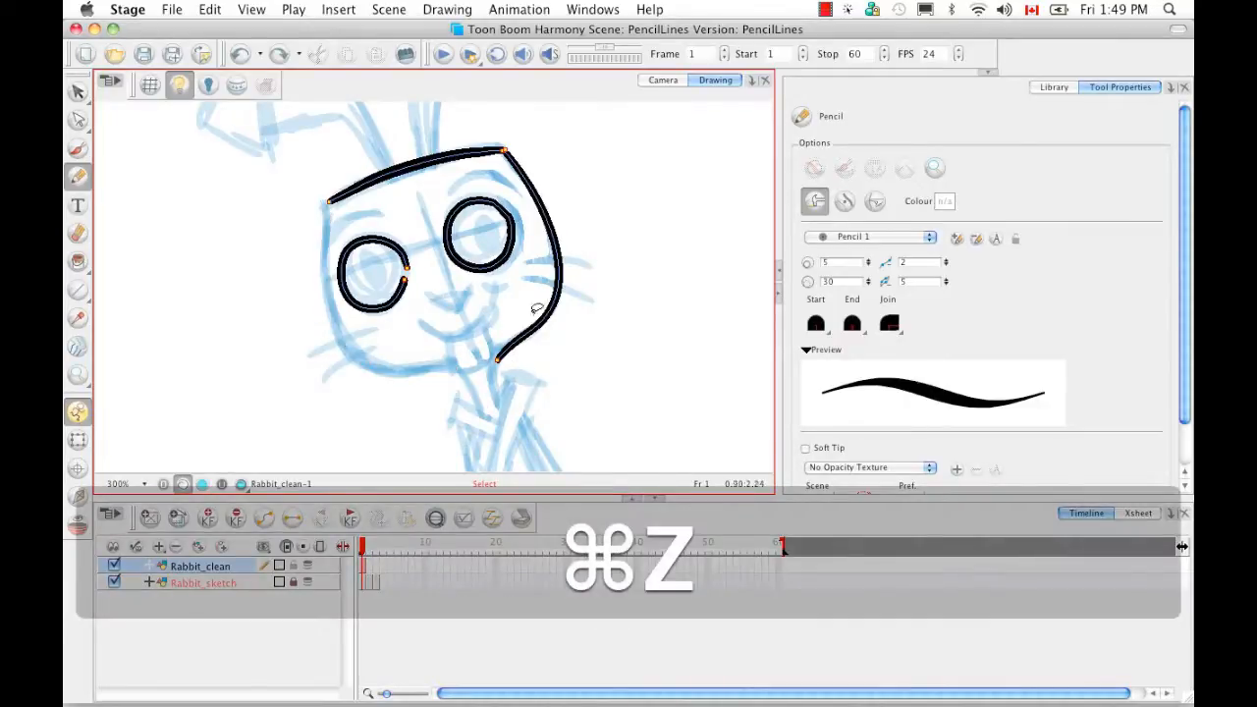
pyautogui.click(815, 200)
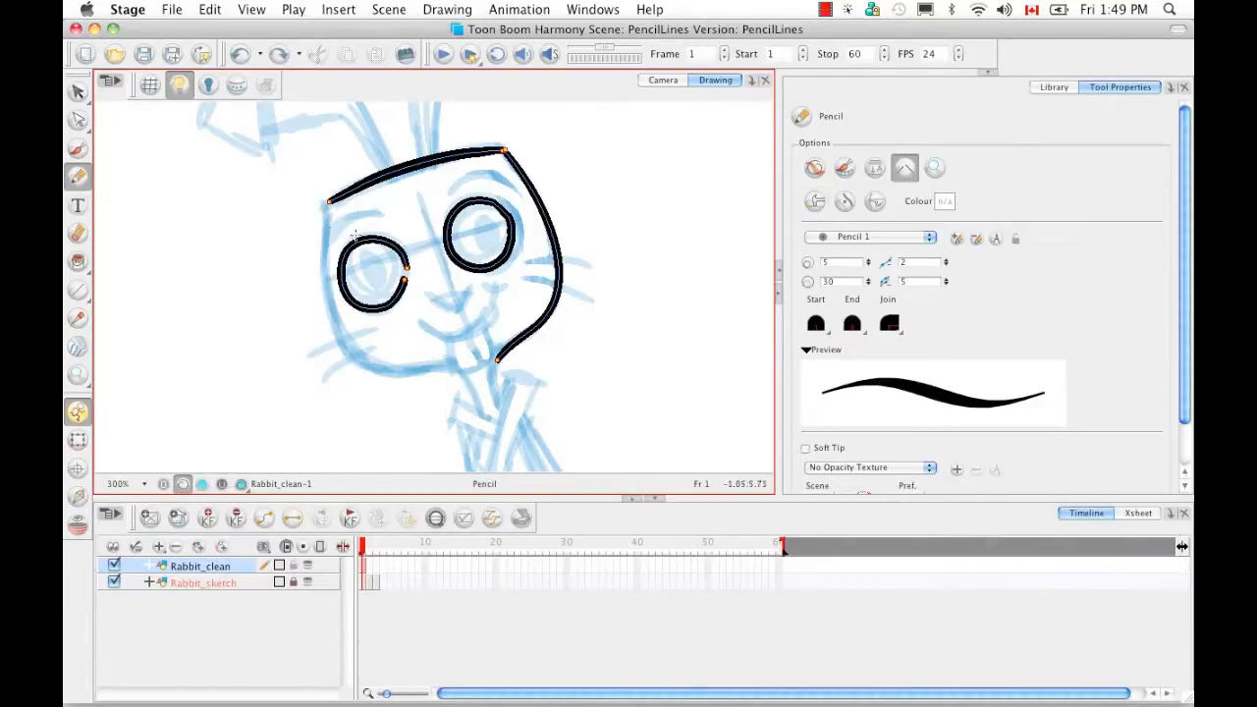
pyautogui.moveTo(325, 195)
pyautogui.mouseDown()
pyautogui.moveTo(327, 324)
pyautogui.moveTo(386, 371)
pyautogui.moveTo(458, 366)
pyautogui.moveTo(481, 420)
pyautogui.mouseUp()
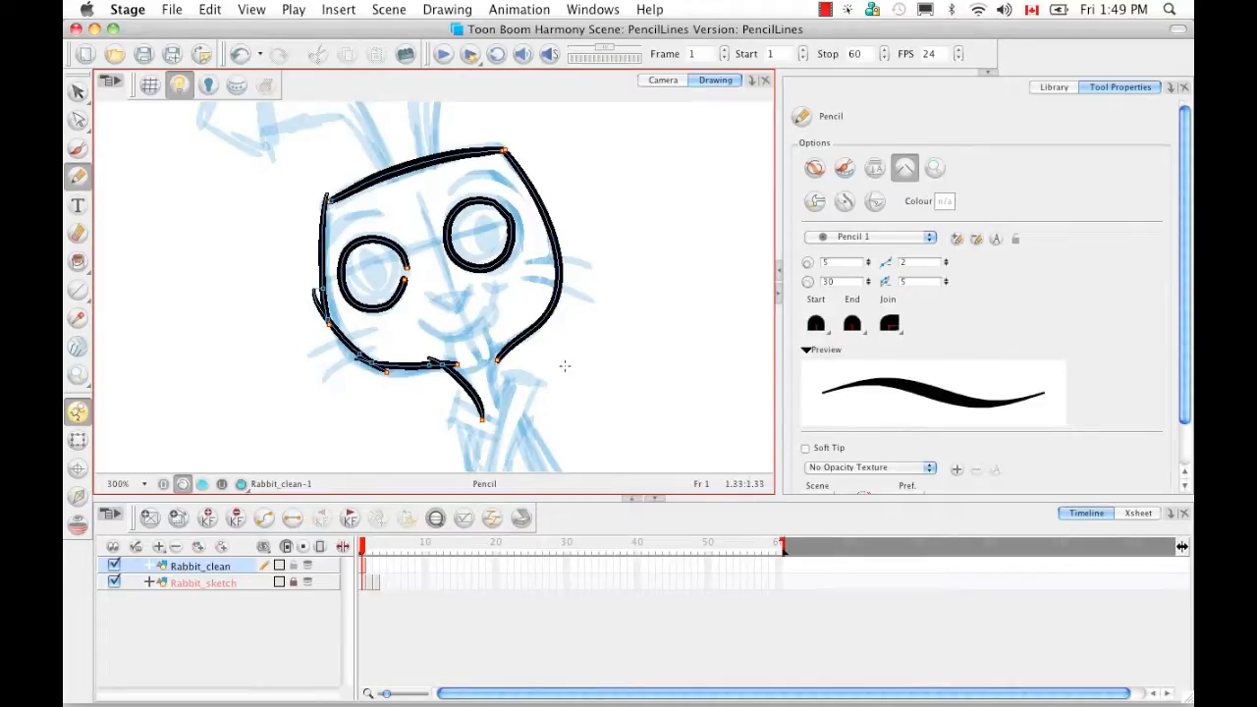
pyautogui.press('super+z')
pyautogui.press('super+z')
pyautogui.press('super+z')
pyautogui.press('super+z')
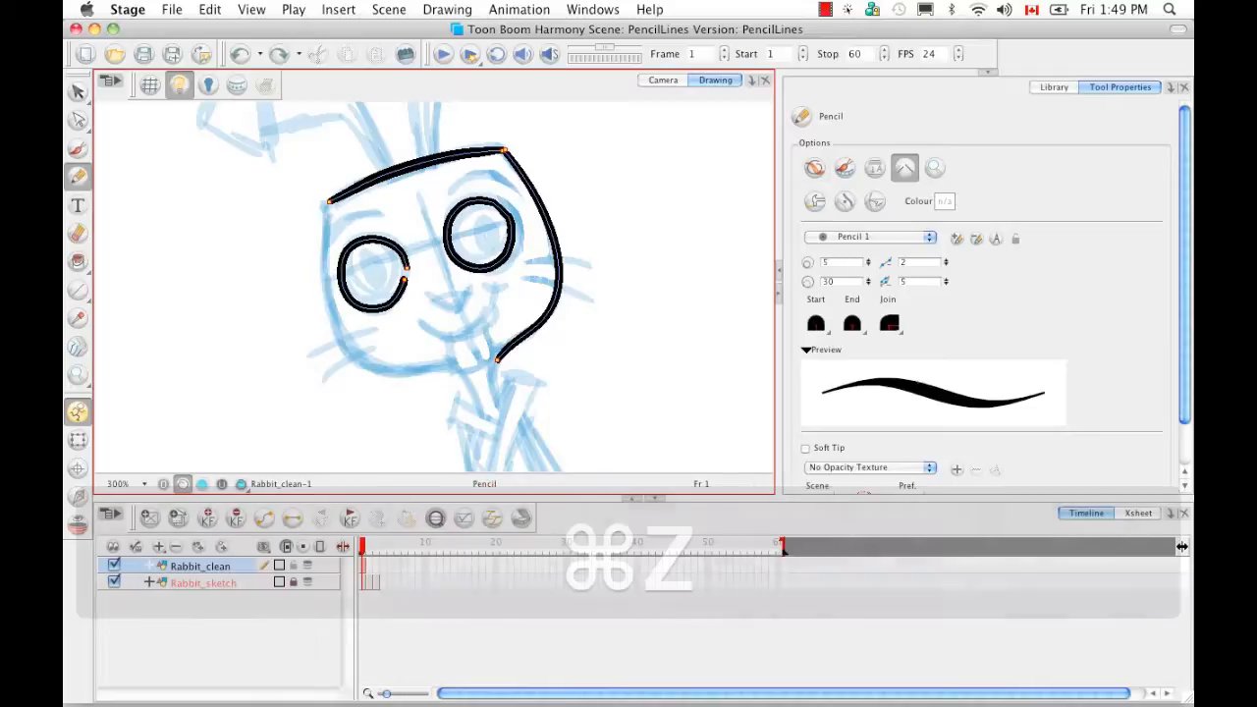
pyautogui.click(815, 200)
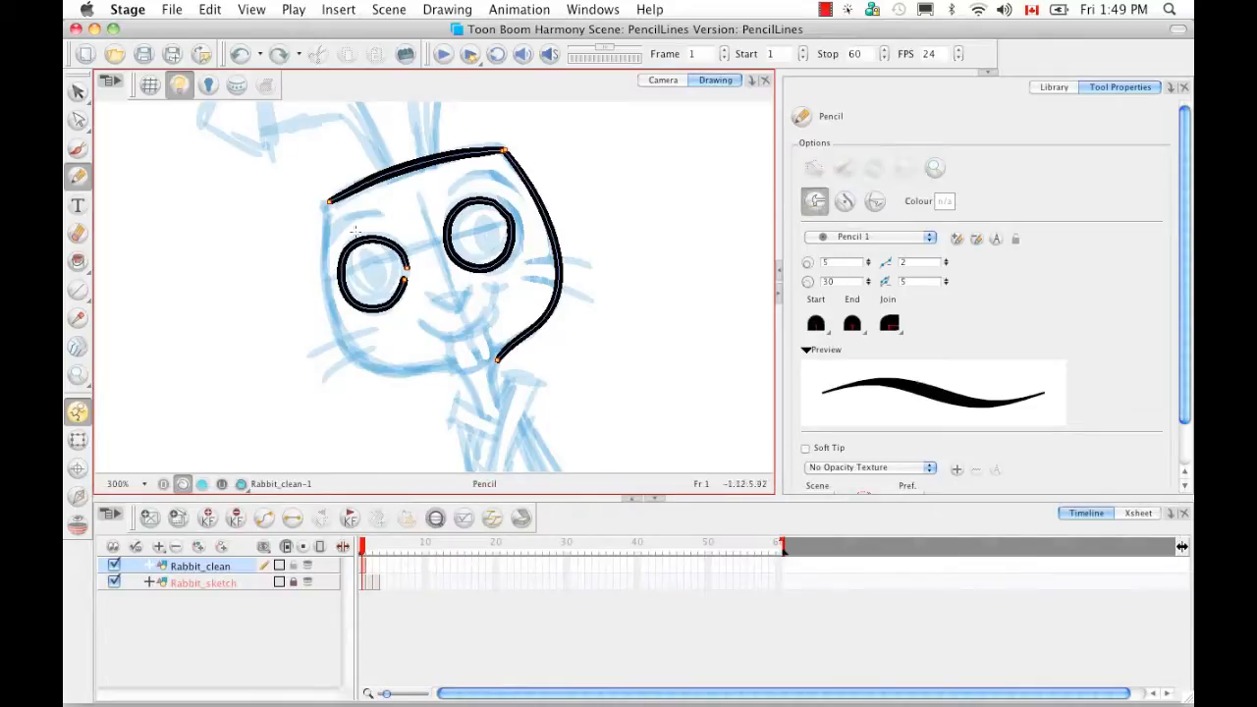
pyautogui.moveTo(330, 203)
pyautogui.mouseDown()
pyautogui.moveTo(333, 314)
pyautogui.moveTo(347, 349)
pyautogui.moveTo(379, 368)
pyautogui.moveTo(473, 397)
pyautogui.mouseUp()
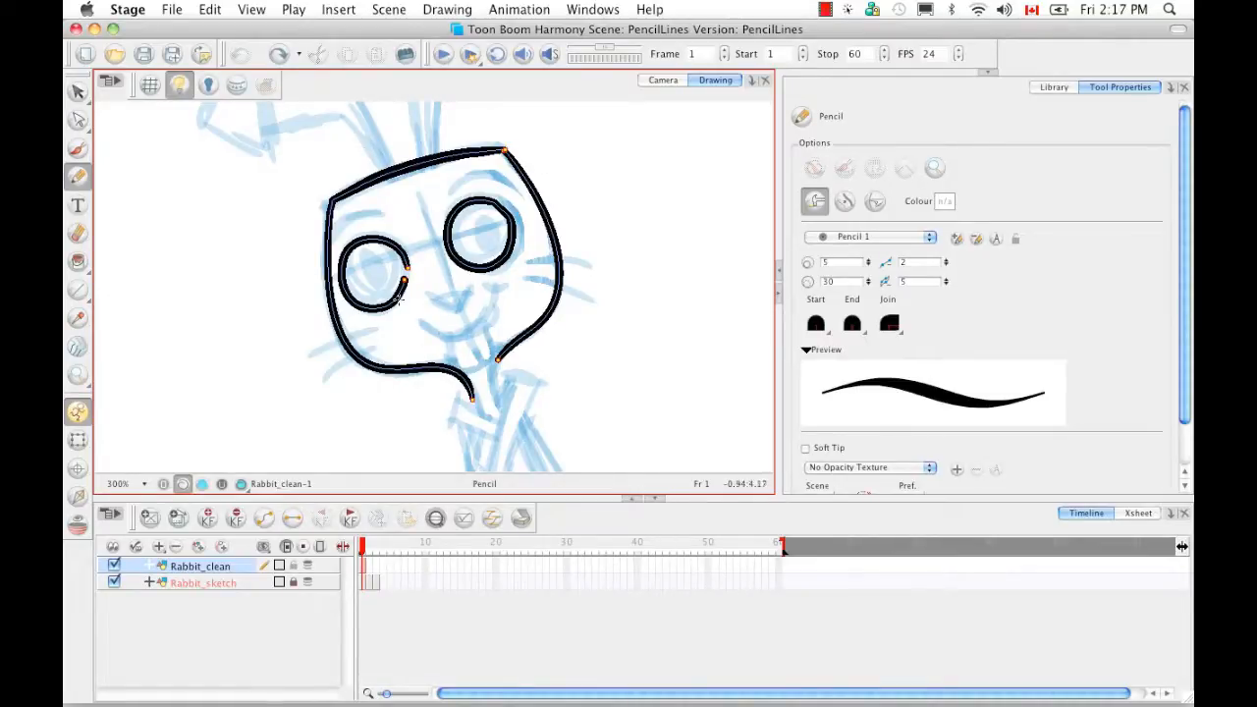
# - Draw the smile, cheek line and buck teeth below the eyes with Line Building Mode off
pyautogui.moveTo(420, 325); pyautogui.dragTo(522, 291)
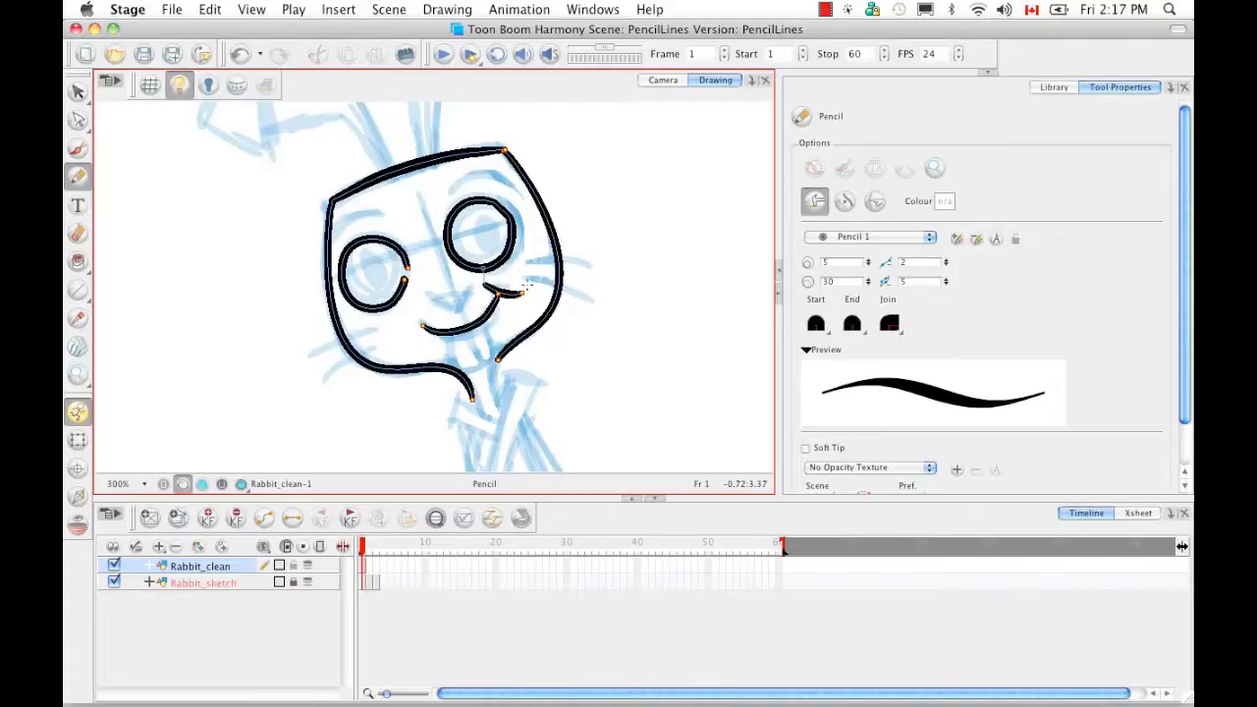
pyautogui.moveTo(447, 331)
pyautogui.mouseDown()
pyautogui.moveTo(452, 363)
pyautogui.moveTo(486, 368)
pyautogui.moveTo(482, 314)
pyautogui.mouseUp()
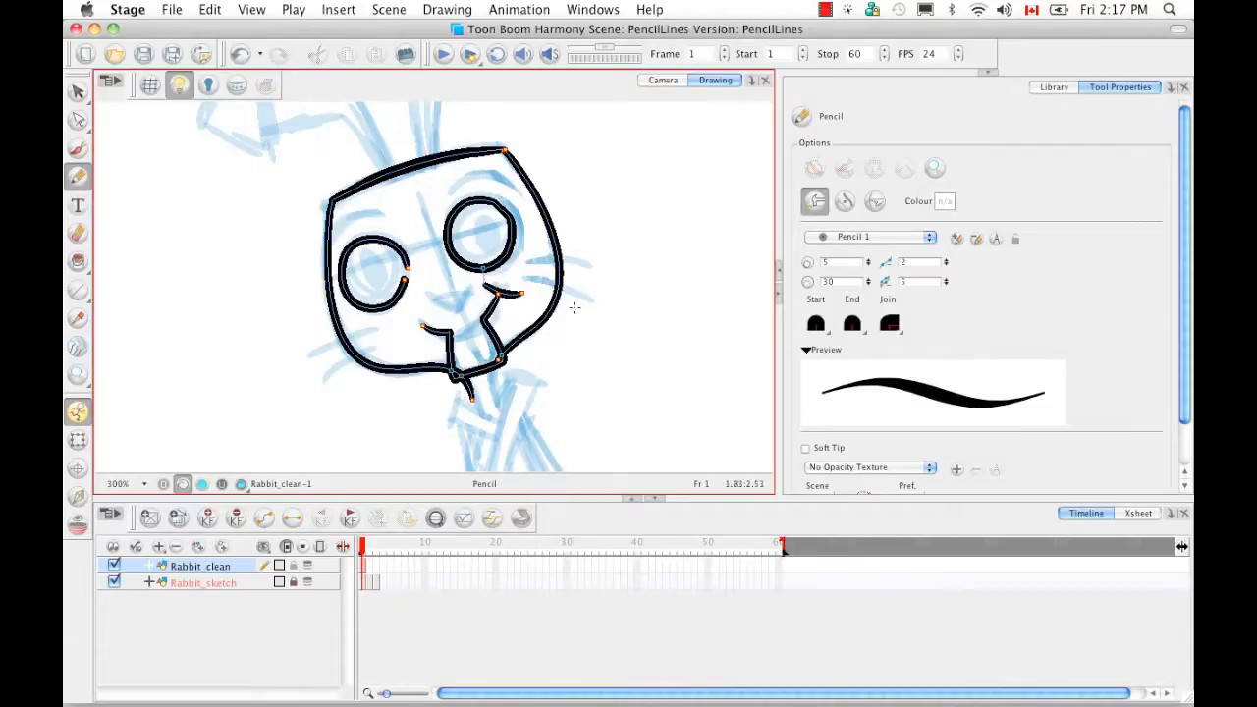
pyautogui.press('super+z')
pyautogui.press('super+z')
pyautogui.press('super+z')
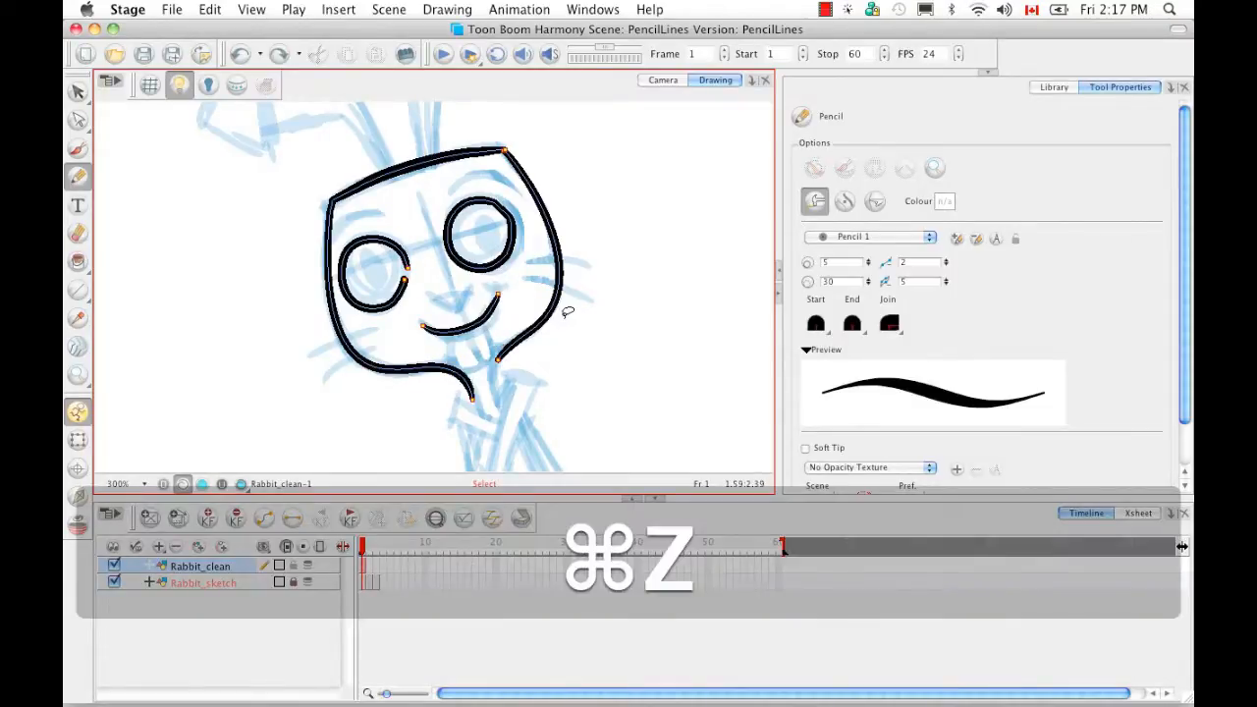
pyautogui.click(815, 202)
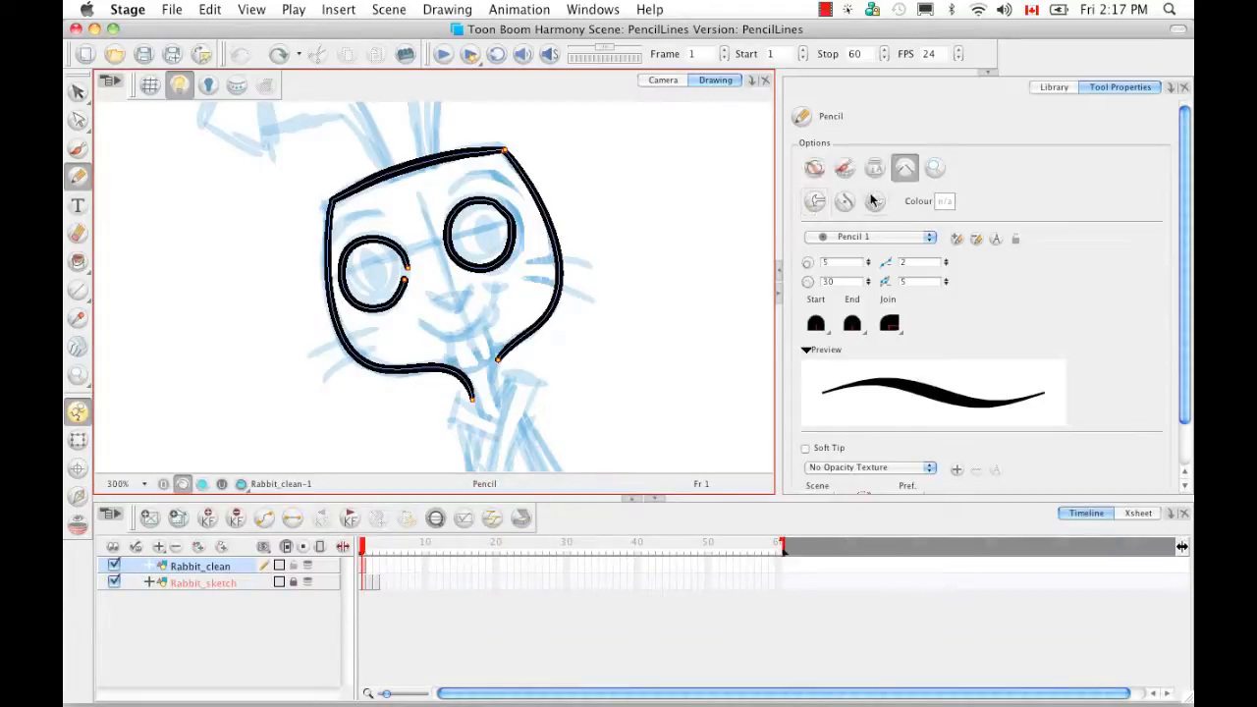
pyautogui.moveTo(421, 327)
pyautogui.mouseDown()
pyautogui.moveTo(493, 302)
pyautogui.moveTo(456, 376)
pyautogui.moveTo(505, 358)
pyautogui.moveTo(470, 314)
pyautogui.mouseUp()
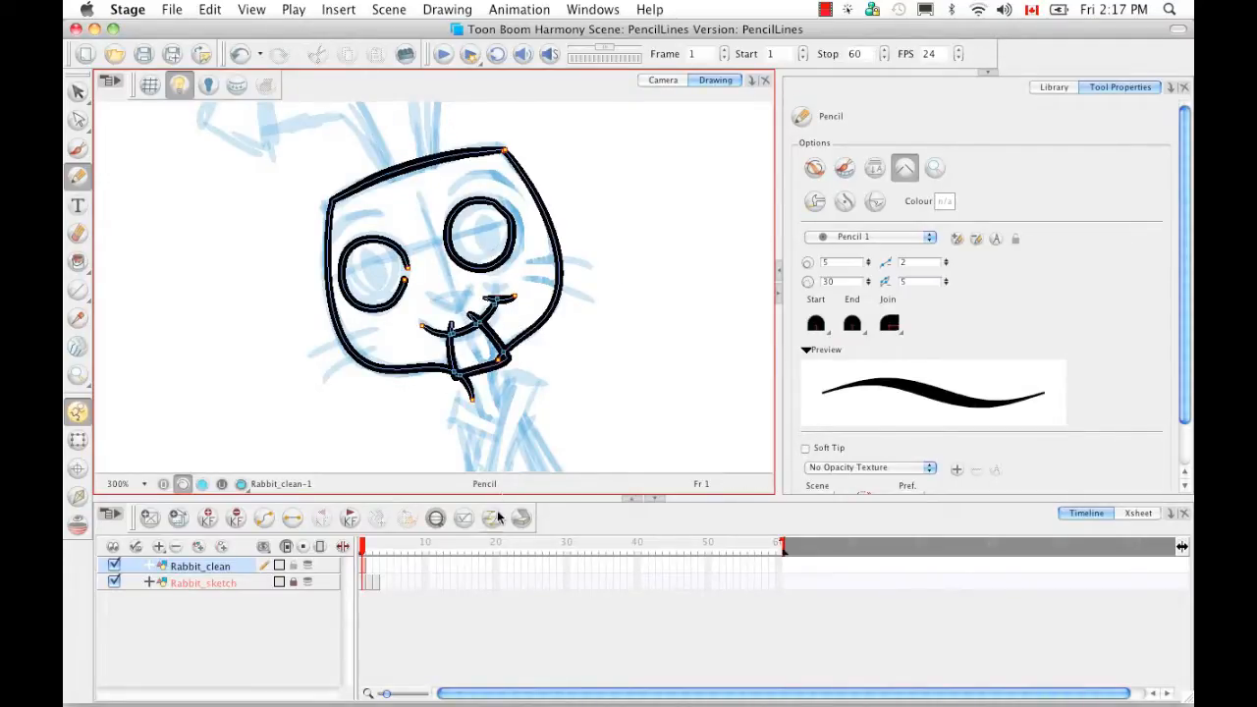
pyautogui.press('super+equal')
pyautogui.press('super+equal')
pyautogui.press('super+equal')
pyautogui.press('super+equal')
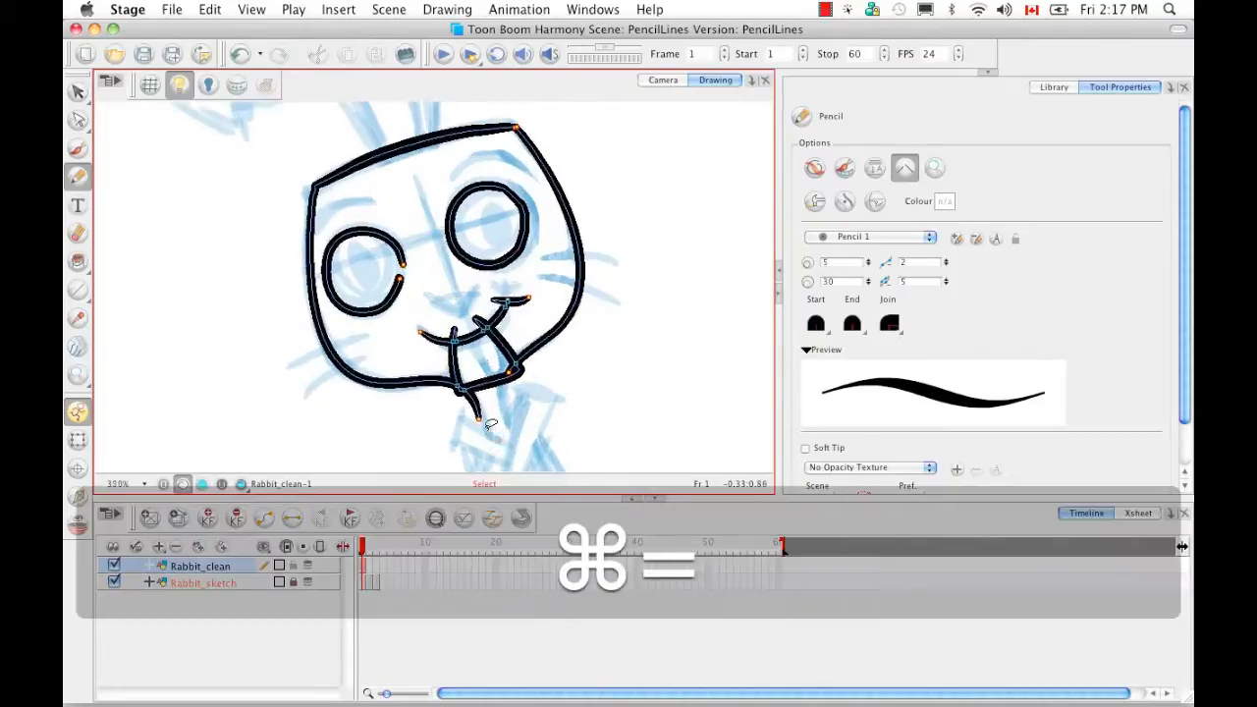
pyautogui.press('space')
pyautogui.moveTo(491, 424); pyautogui.dragTo(425, 312)
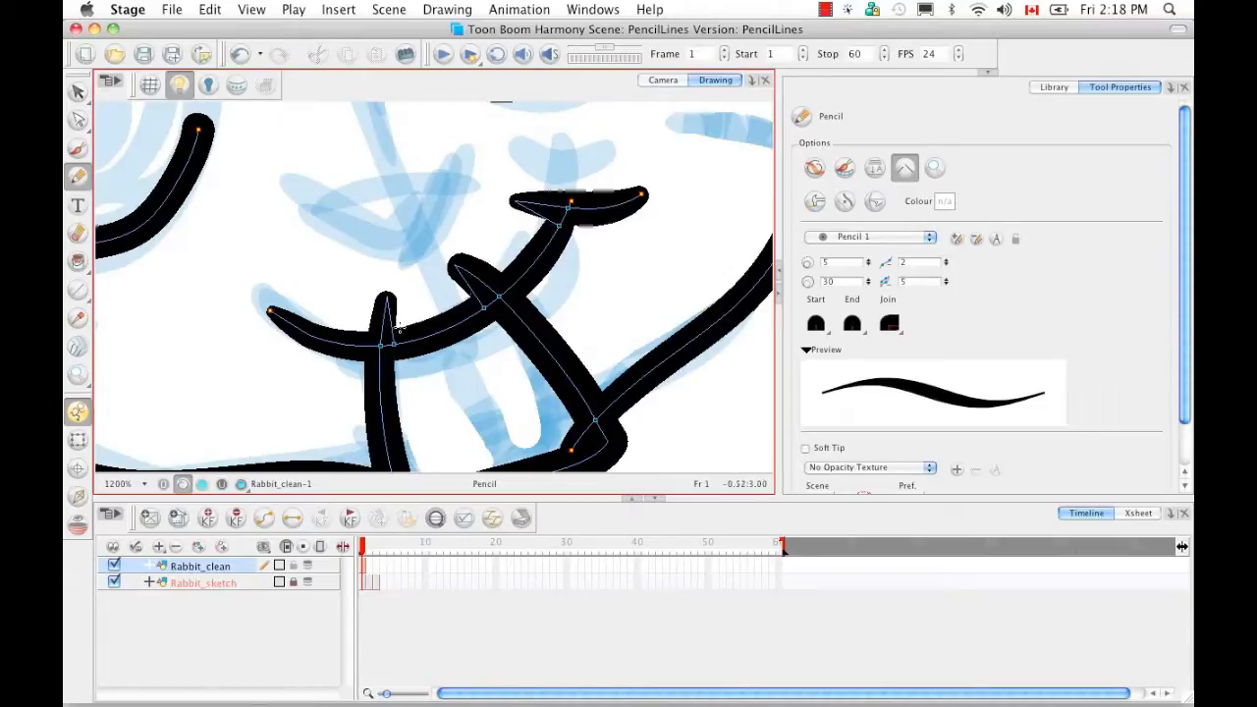
# - Trim the overhanging cheek and crossing stroke tails with the Cutter and delete a stub
pyautogui.moveTo(488, 337)
pyautogui.mouseDown()
pyautogui.moveTo(497, 245)
pyautogui.moveTo(488, 298)
pyautogui.mouseUp()
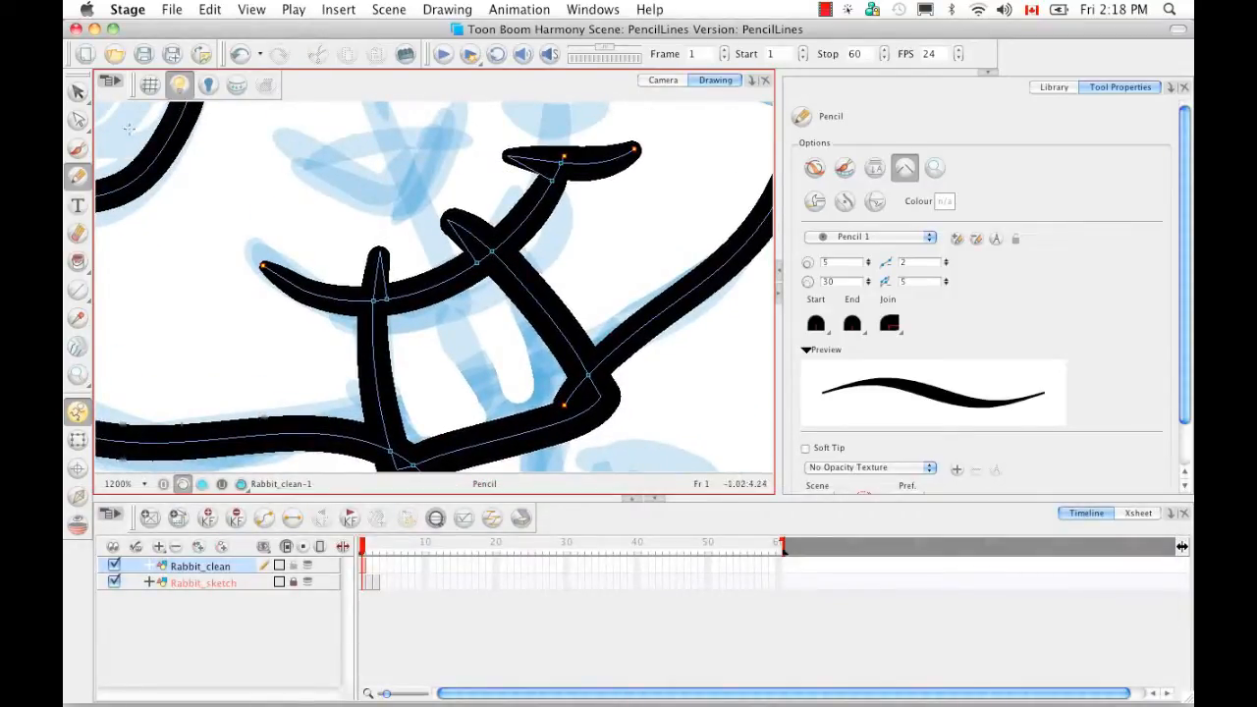
pyautogui.moveTo(78, 91); pyautogui.dragTo(106, 128)
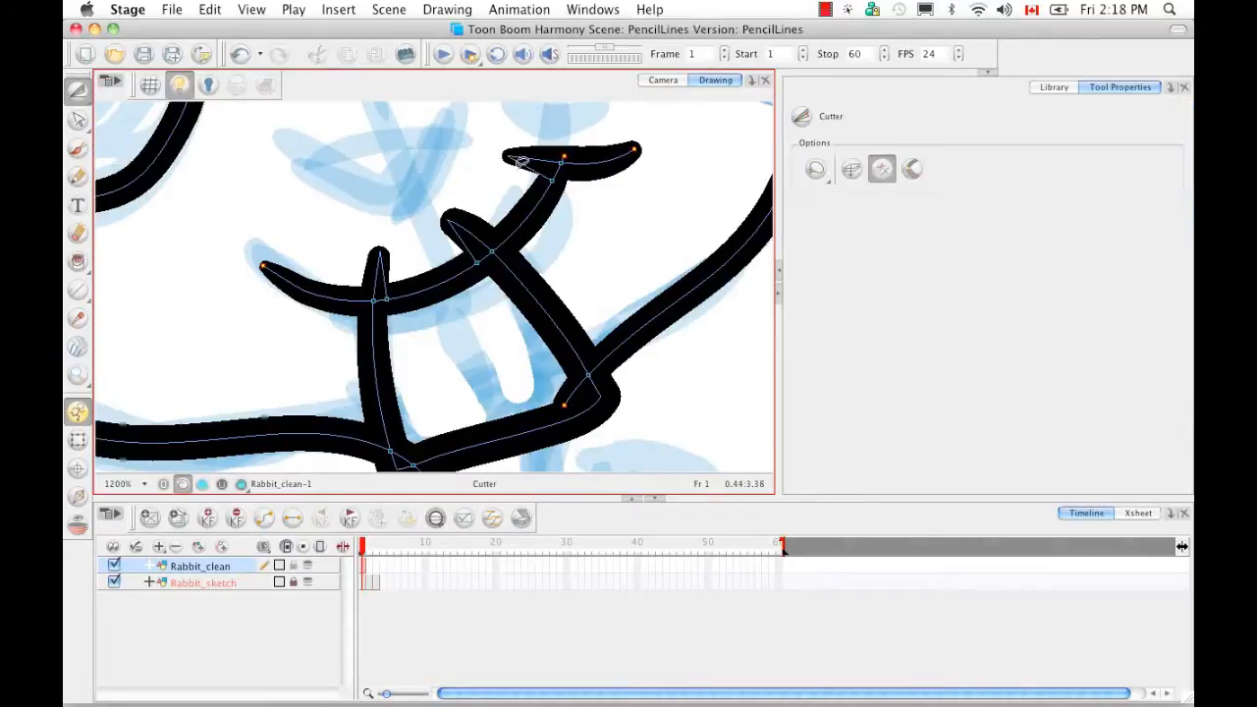
pyautogui.moveTo(539, 160); pyautogui.dragTo(516, 159)
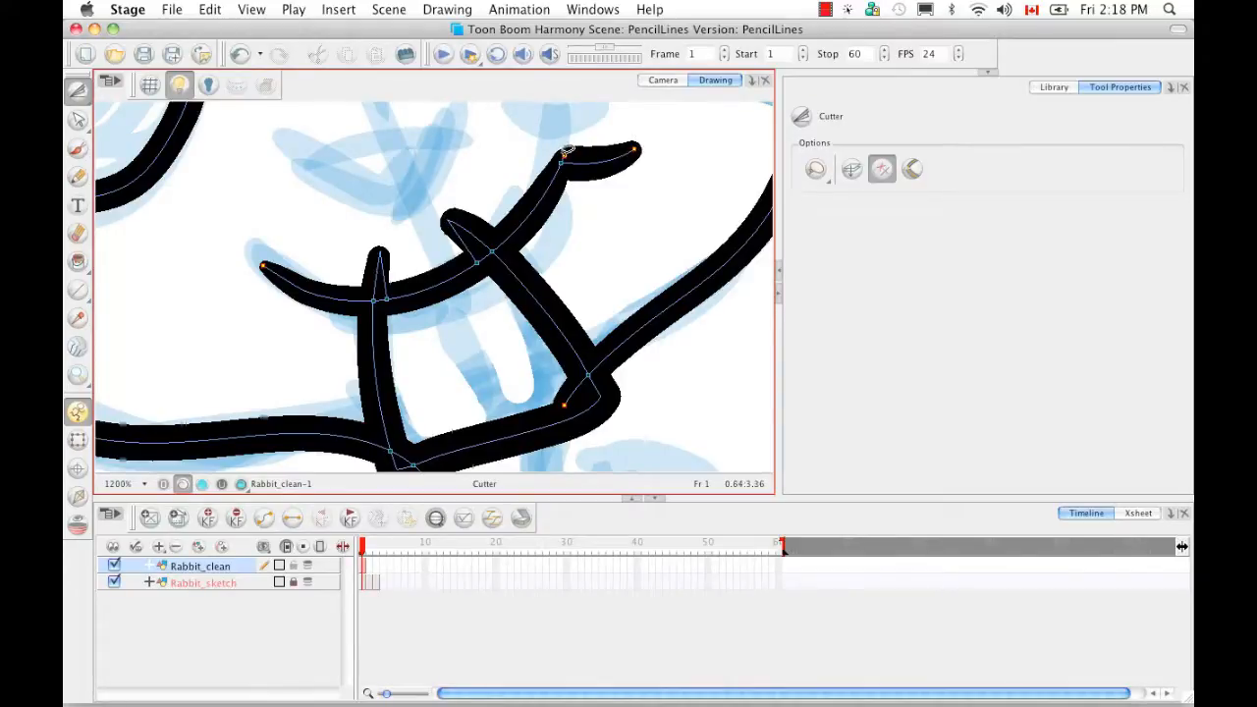
pyautogui.moveTo(498, 210)
pyautogui.mouseDown()
pyautogui.moveTo(453, 230)
pyautogui.moveTo(485, 233)
pyautogui.mouseUp()
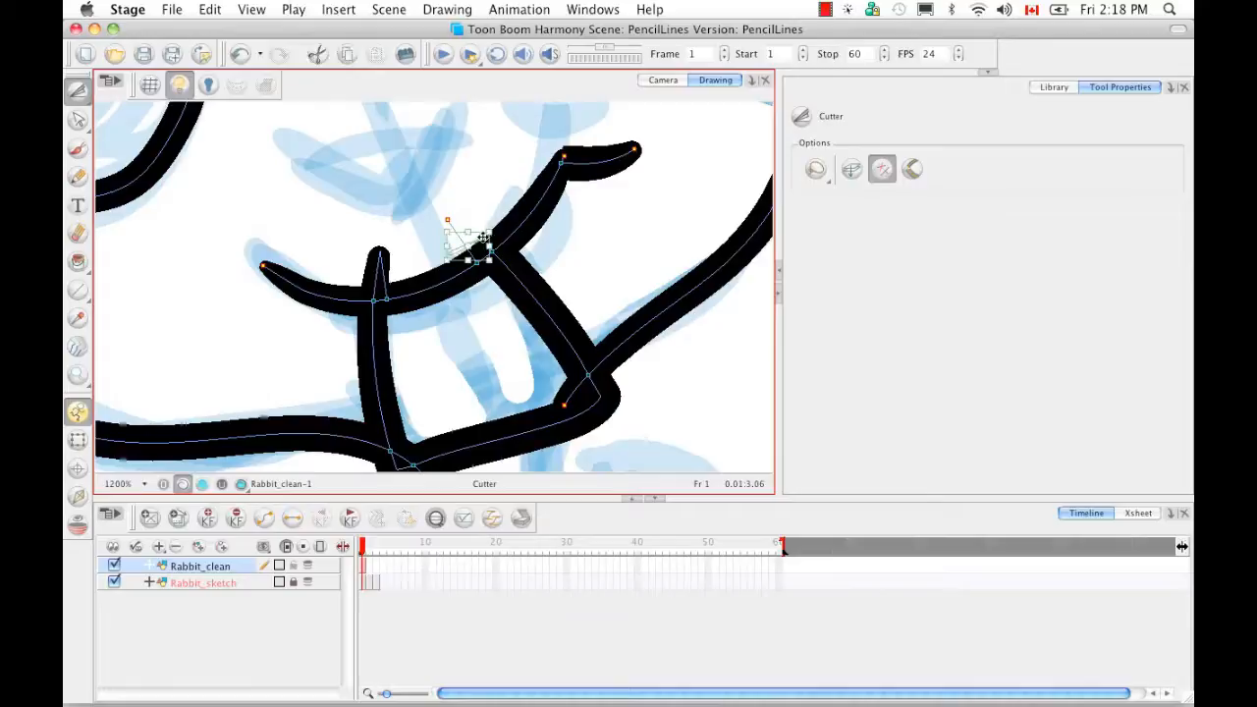
pyautogui.click(453, 222)
pyautogui.press('Delete')
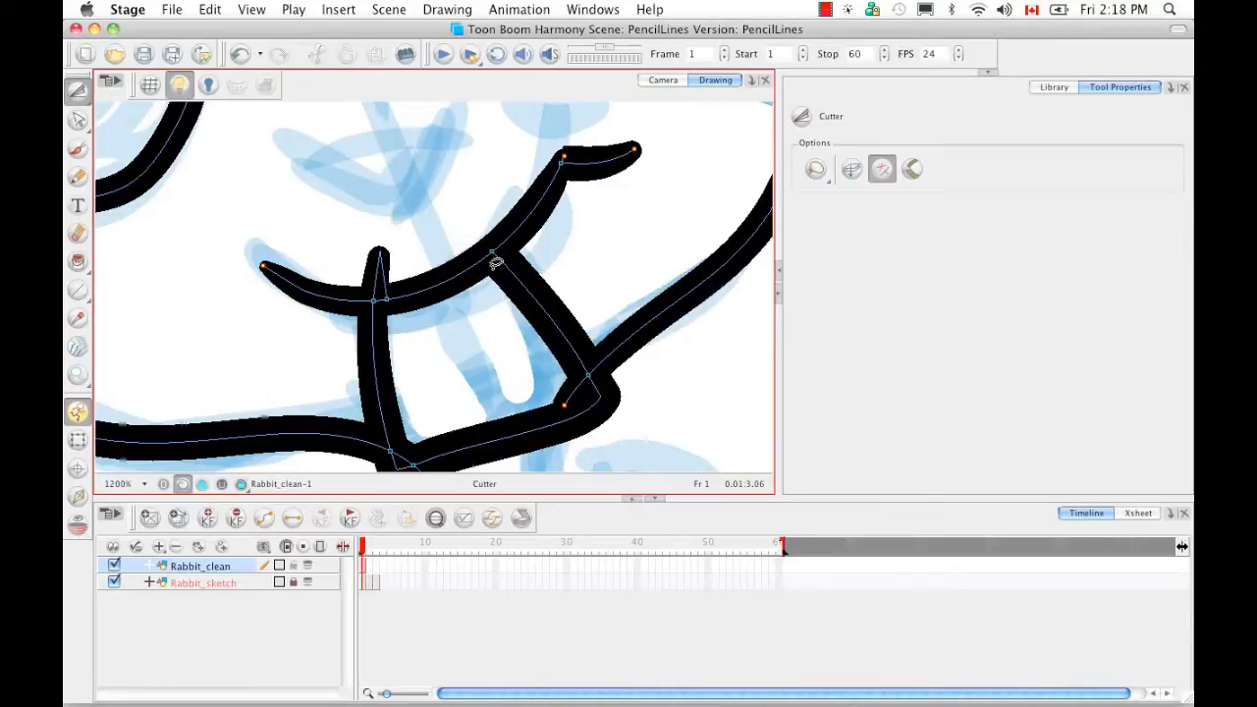
# - Trim the stub above the smile and switch the Cutter to Mouse Gesture mode
pyautogui.moveTo(365, 269); pyautogui.dragTo(405, 258)
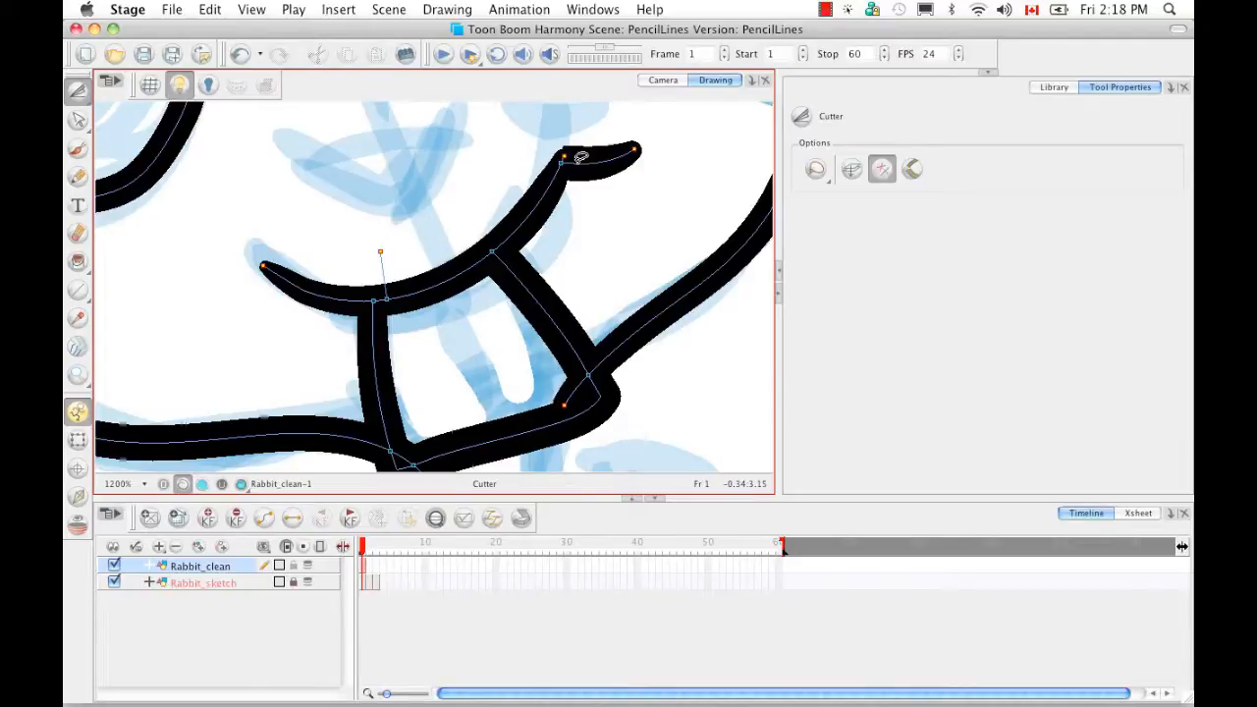
pyautogui.moveTo(378, 247); pyautogui.dragTo(423, 263)
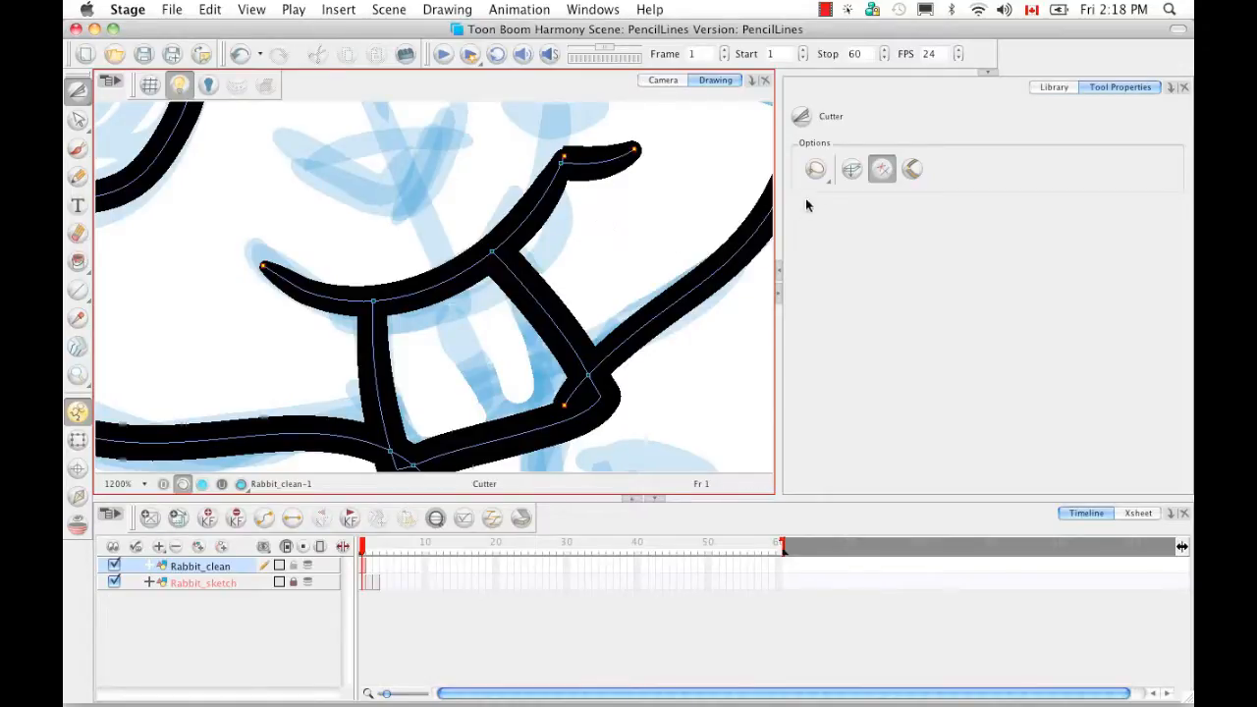
pyautogui.click(880, 170)
pyautogui.press('super+minus')
pyautogui.press('super+minus')
pyautogui.press('super+minus')
pyautogui.press('super+minus')
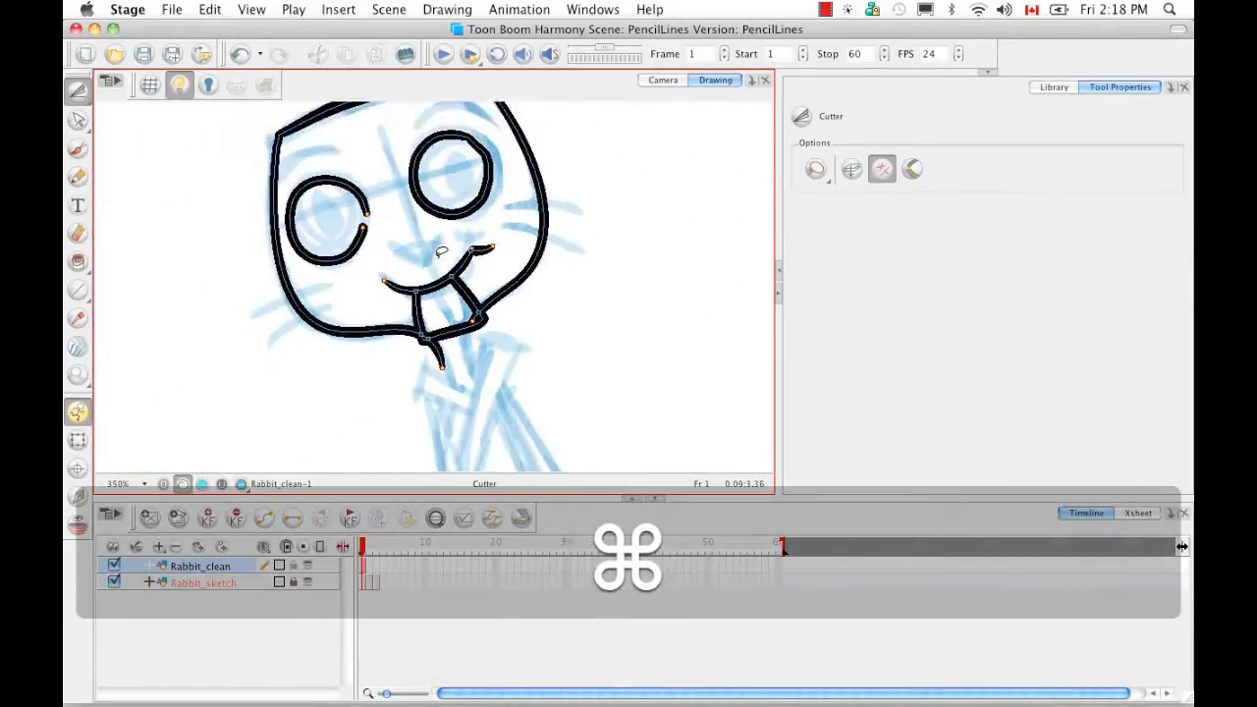
# - Lasso-select the old mouth and teeth strokes and delete them
pyautogui.hotkey('alt', 'v')
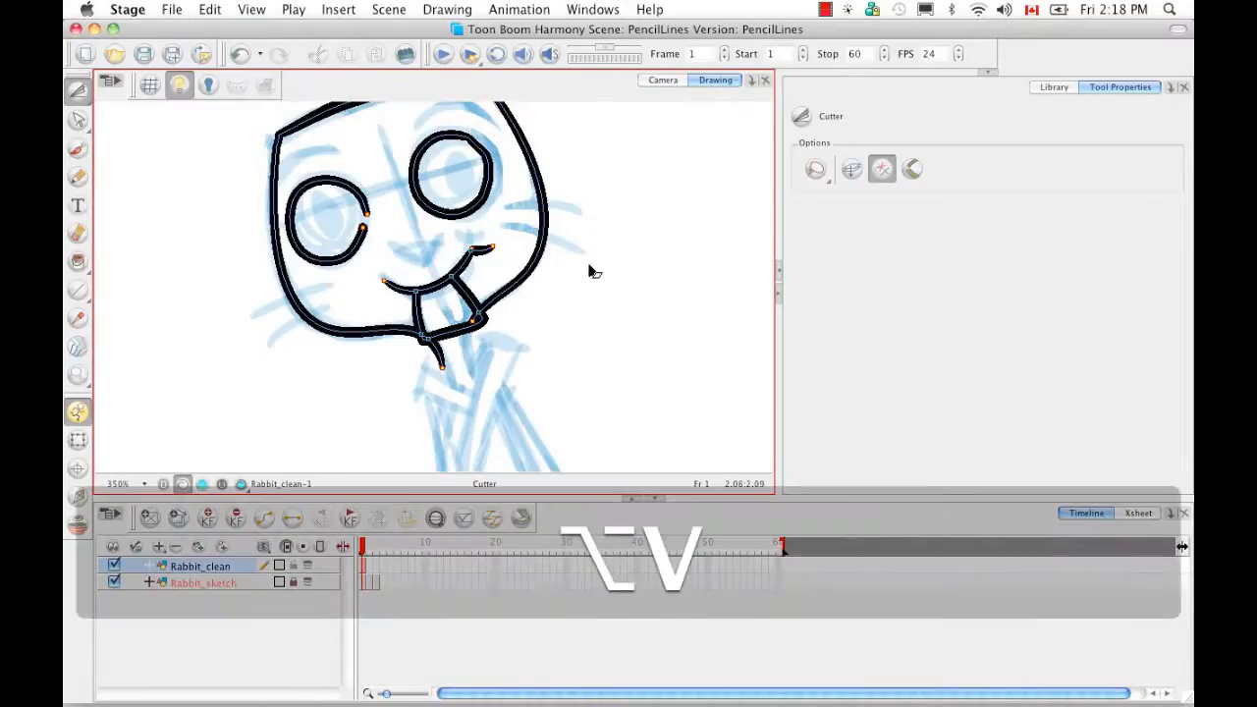
pyautogui.moveTo(392, 309); pyautogui.dragTo(496, 258)
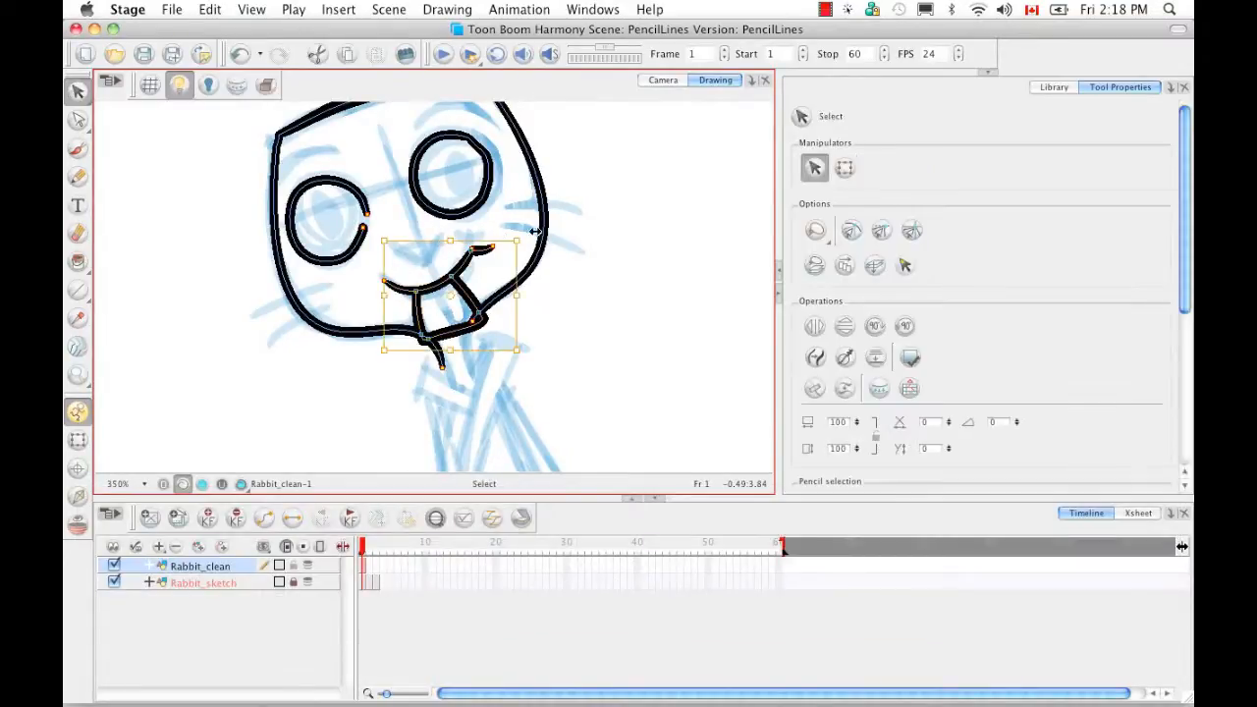
pyautogui.press('BackSpace')
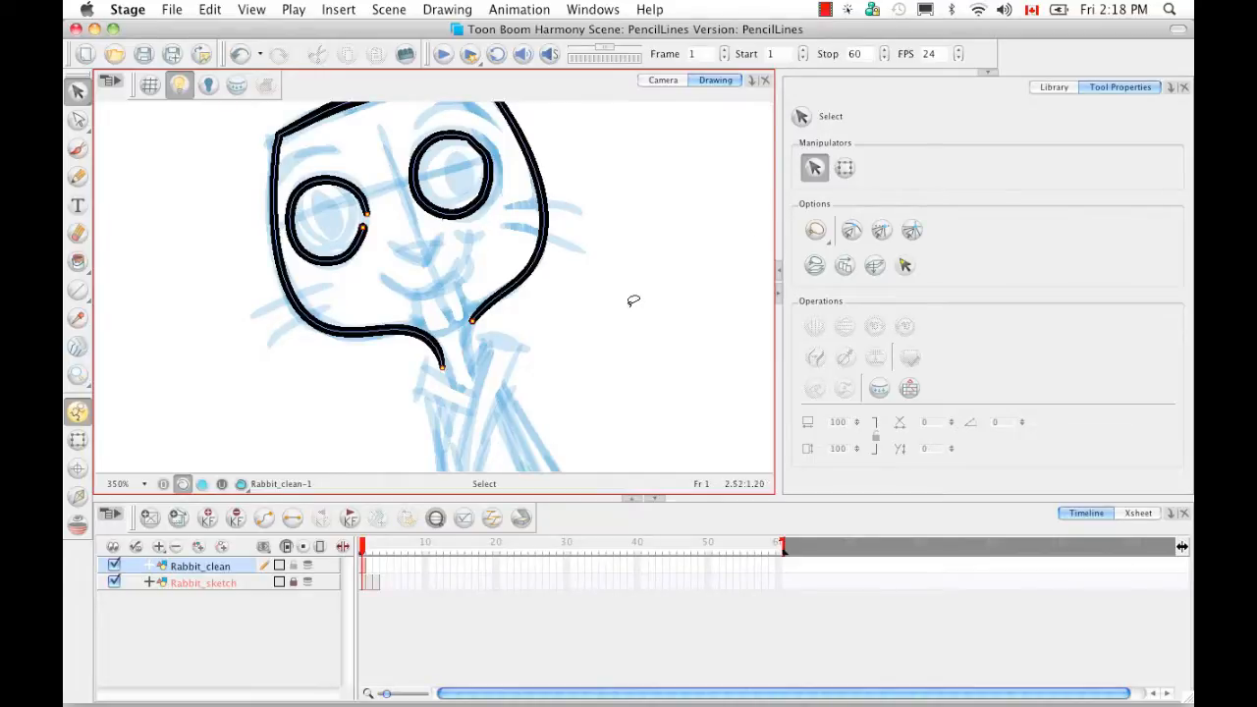
# - With the Pencil, redraw a curved black smile with two buck teeth beneath it
pyautogui.press('alt')
pyautogui.hotkey('alt', 'y')
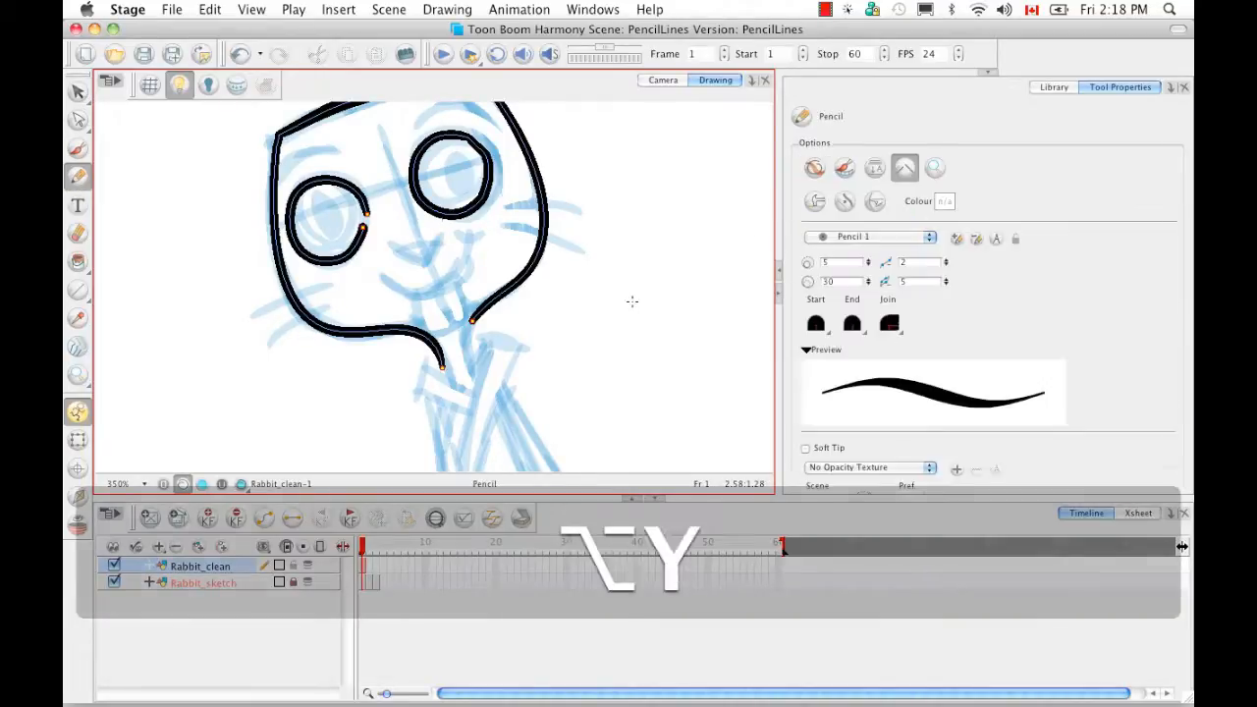
pyautogui.click(903, 169)
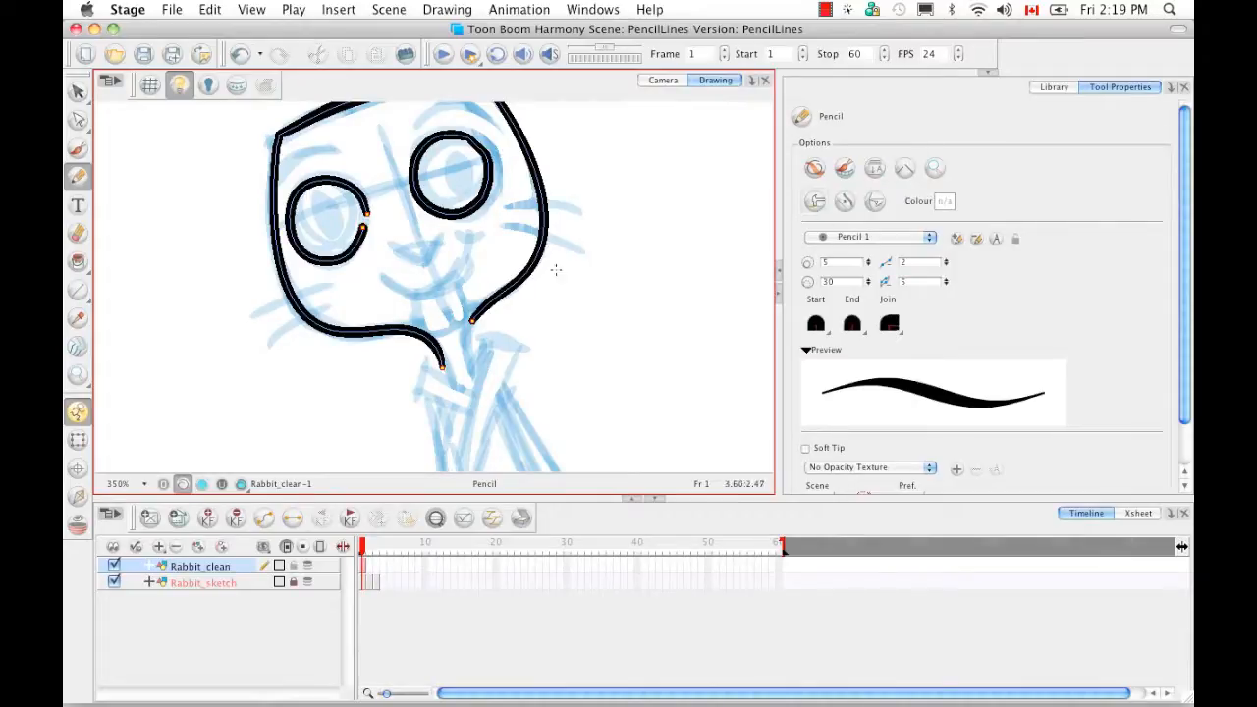
pyautogui.moveTo(381, 280); pyautogui.dragTo(494, 248)
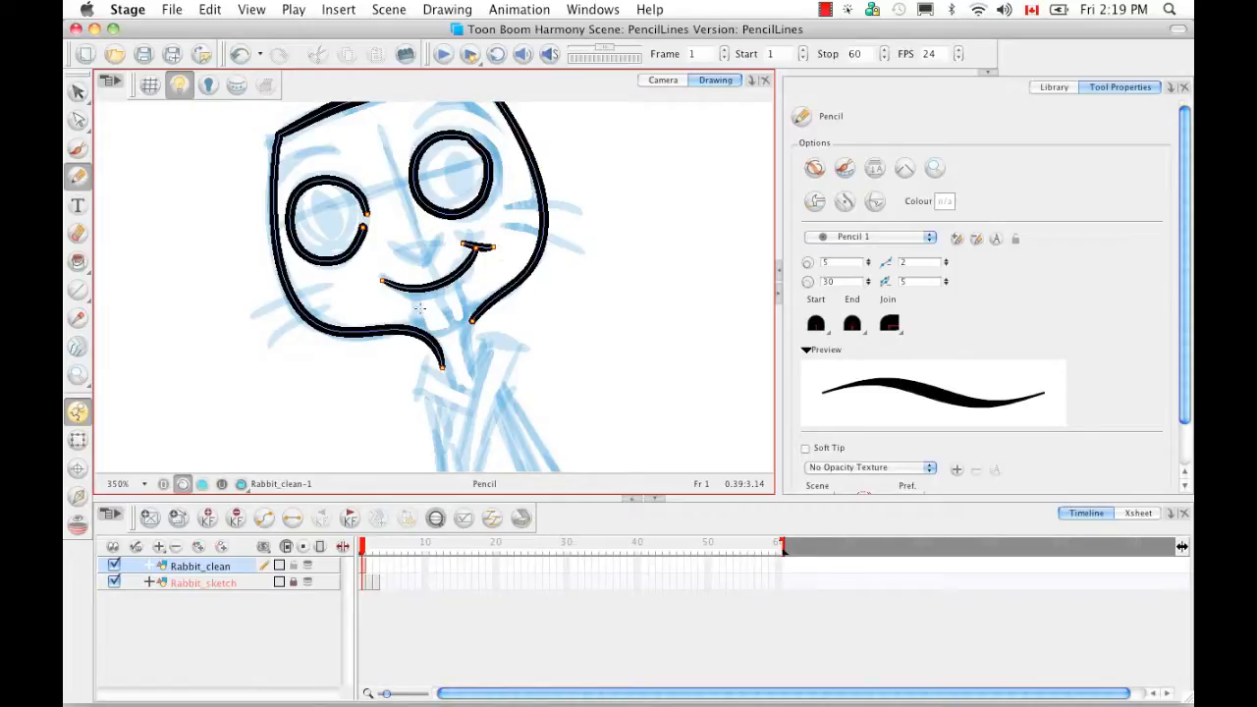
pyautogui.moveTo(416, 287)
pyautogui.mouseDown()
pyautogui.moveTo(425, 337)
pyautogui.moveTo(473, 320)
pyautogui.mouseUp()
pyautogui.moveTo(452, 278)
pyautogui.mouseDown()
pyautogui.moveTo(474, 335)
pyautogui.moveTo(443, 320)
pyautogui.mouseUp()
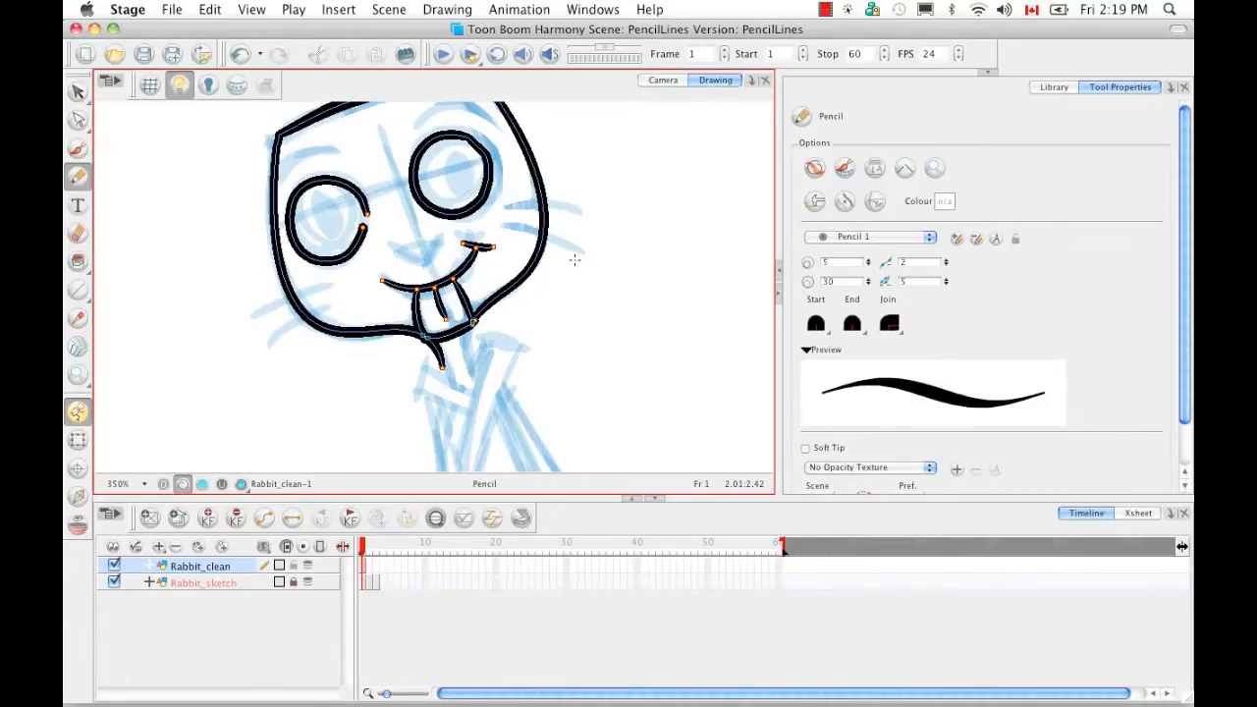
# - Enable Auto Adjust Thickness and restroke the right head outline down the cheek to the jaw
pyautogui.click(842, 203)
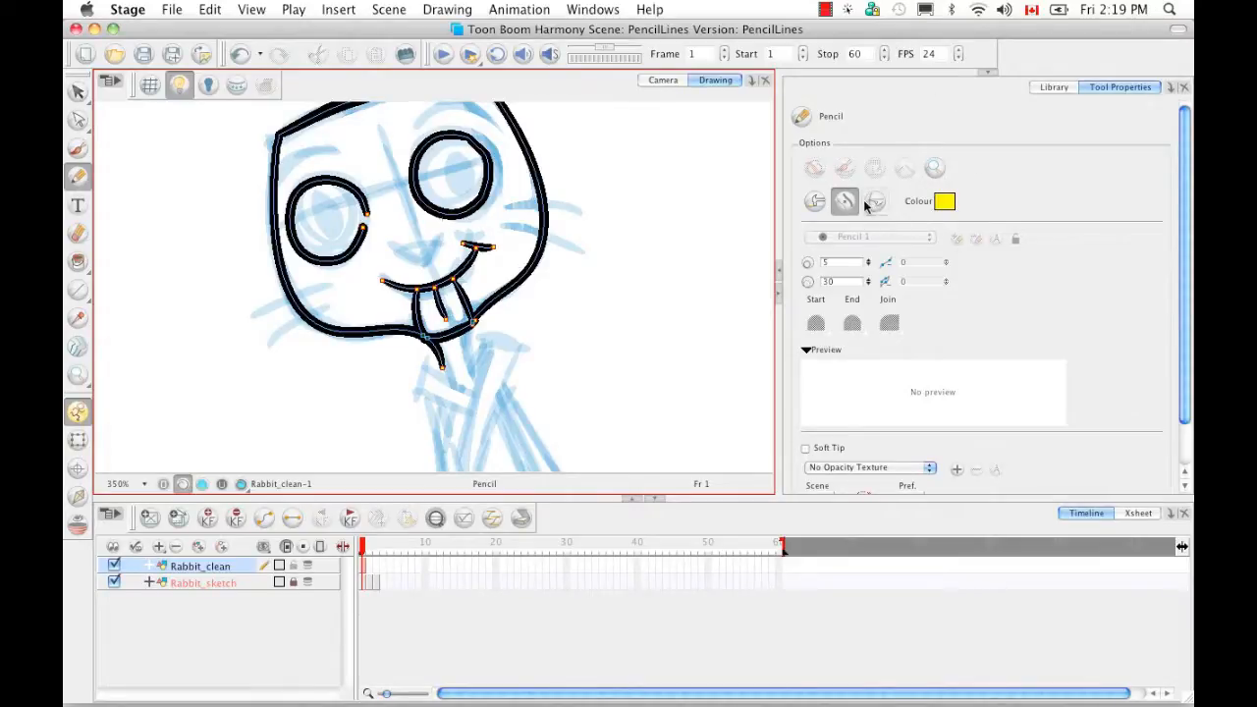
pyautogui.moveTo(525, 143)
pyautogui.mouseDown()
pyautogui.moveTo(541, 221)
pyautogui.moveTo(542, 205)
pyautogui.moveTo(535, 169)
pyautogui.moveTo(536, 254)
pyautogui.mouseUp()
pyautogui.moveTo(525, 143); pyautogui.dragTo(532, 272)
pyautogui.moveTo(533, 155)
pyautogui.mouseDown()
pyautogui.moveTo(545, 203)
pyautogui.moveTo(533, 269)
pyautogui.moveTo(536, 260)
pyautogui.mouseUp()
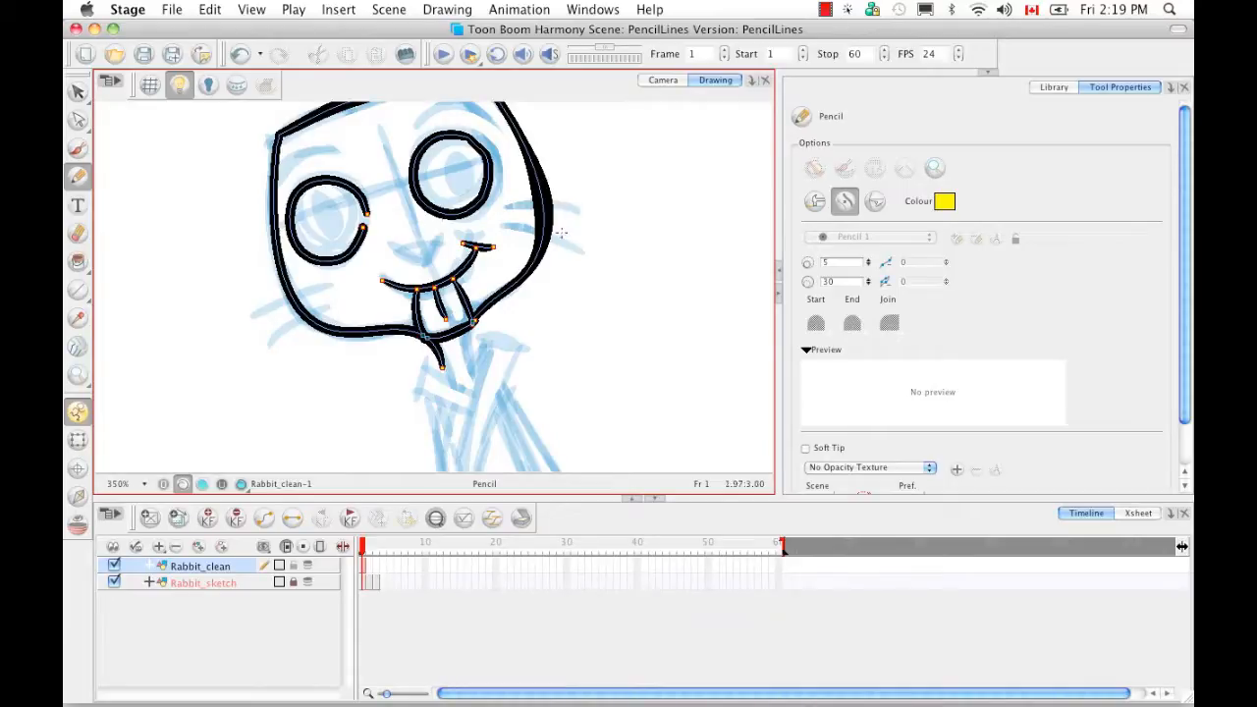
pyautogui.moveTo(550, 213); pyautogui.dragTo(559, 219)
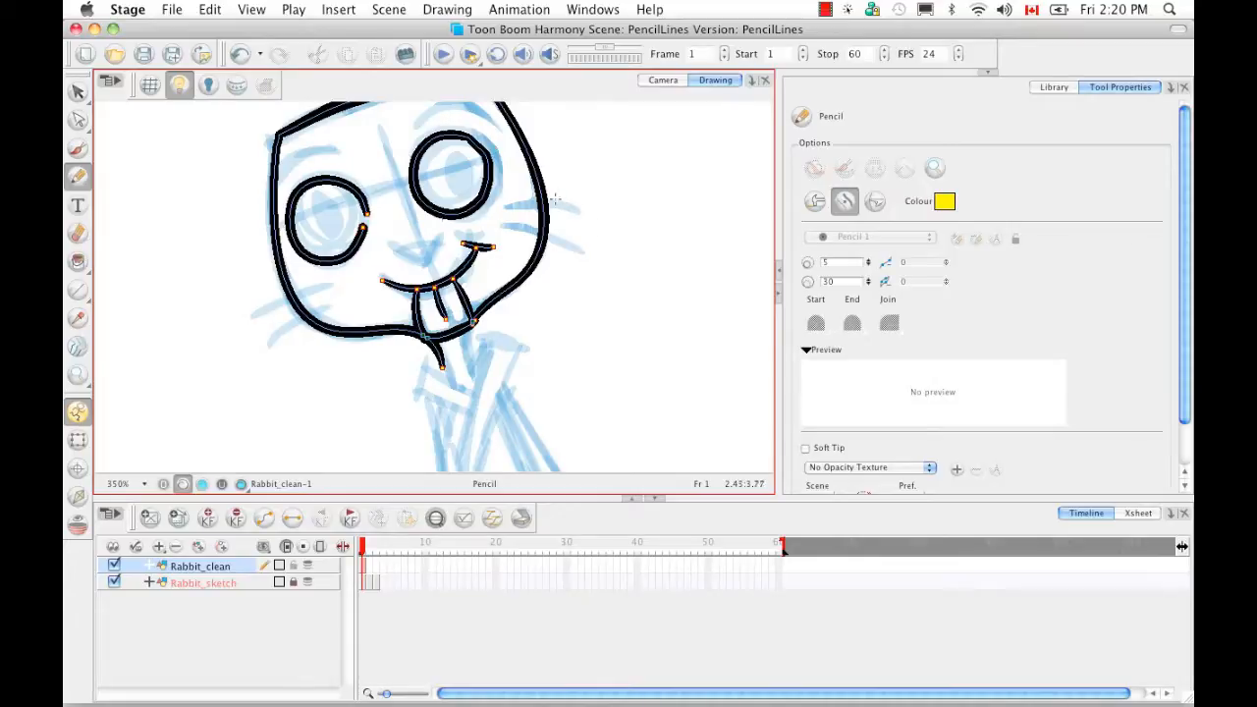
# - Set the pencil colour to pink and test a stroke along the face's right edge
pyautogui.click(945, 202)
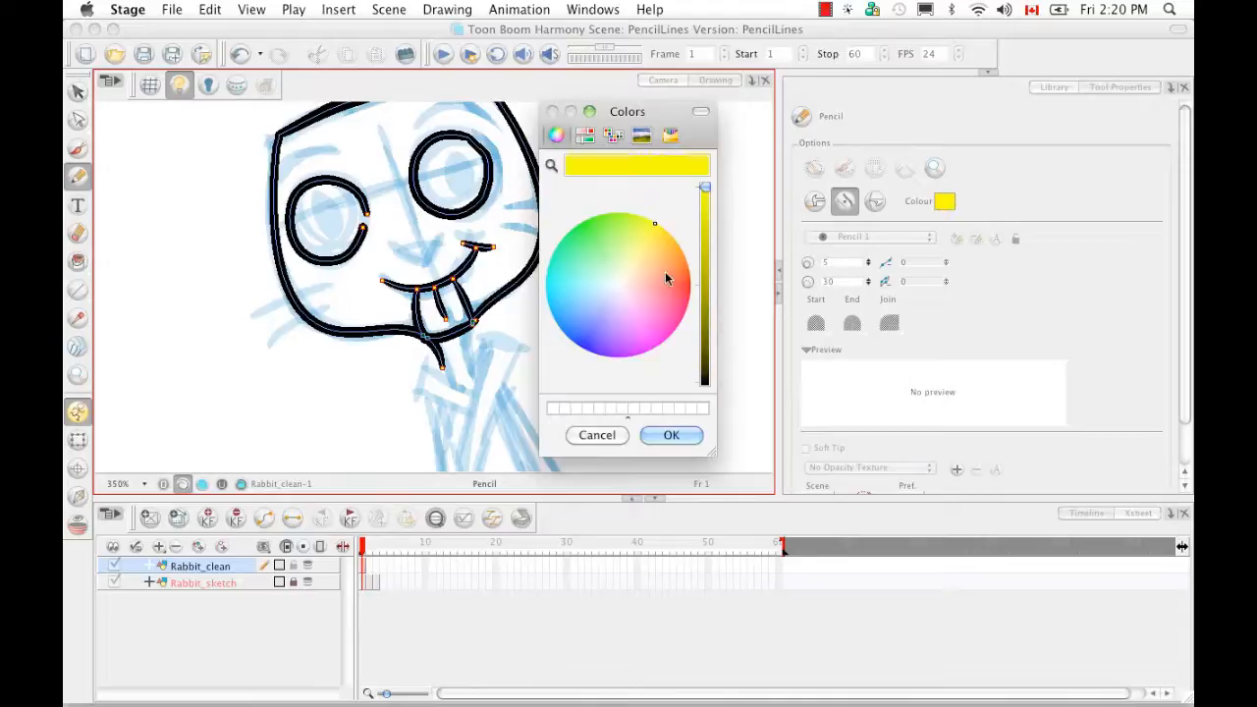
pyautogui.click(677, 317)
pyautogui.click(672, 437)
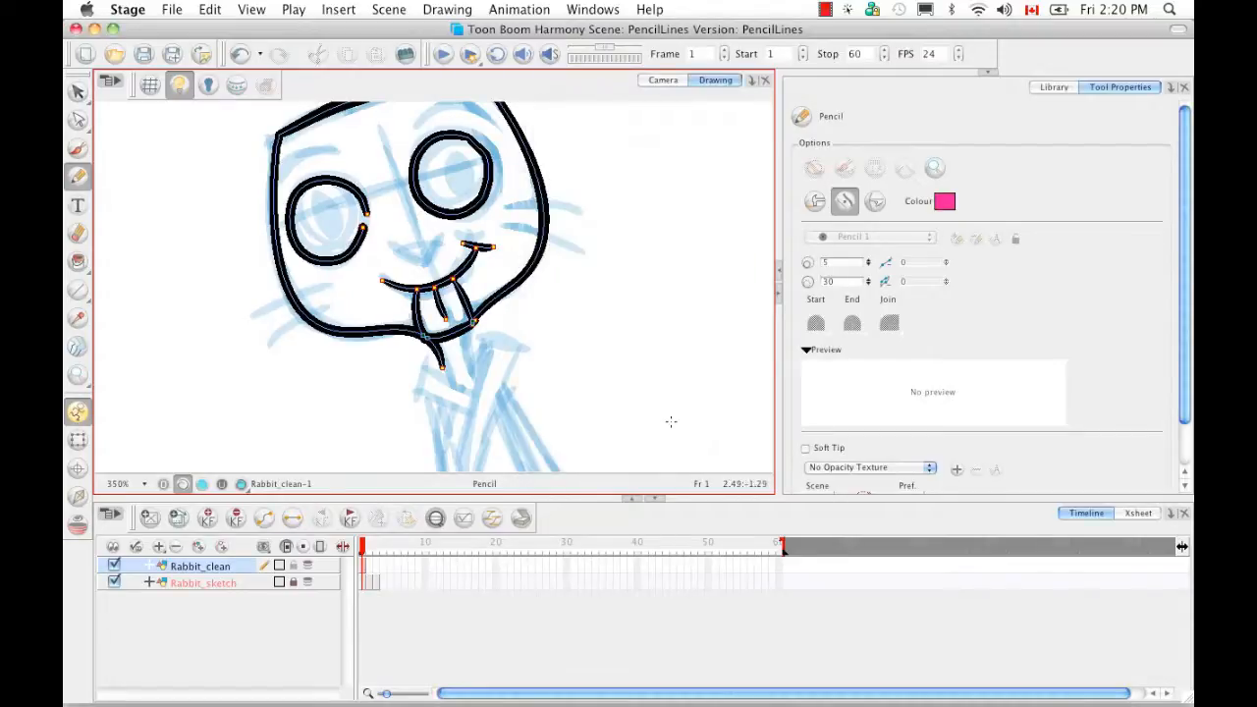
pyautogui.moveTo(540, 173); pyautogui.dragTo(518, 272)
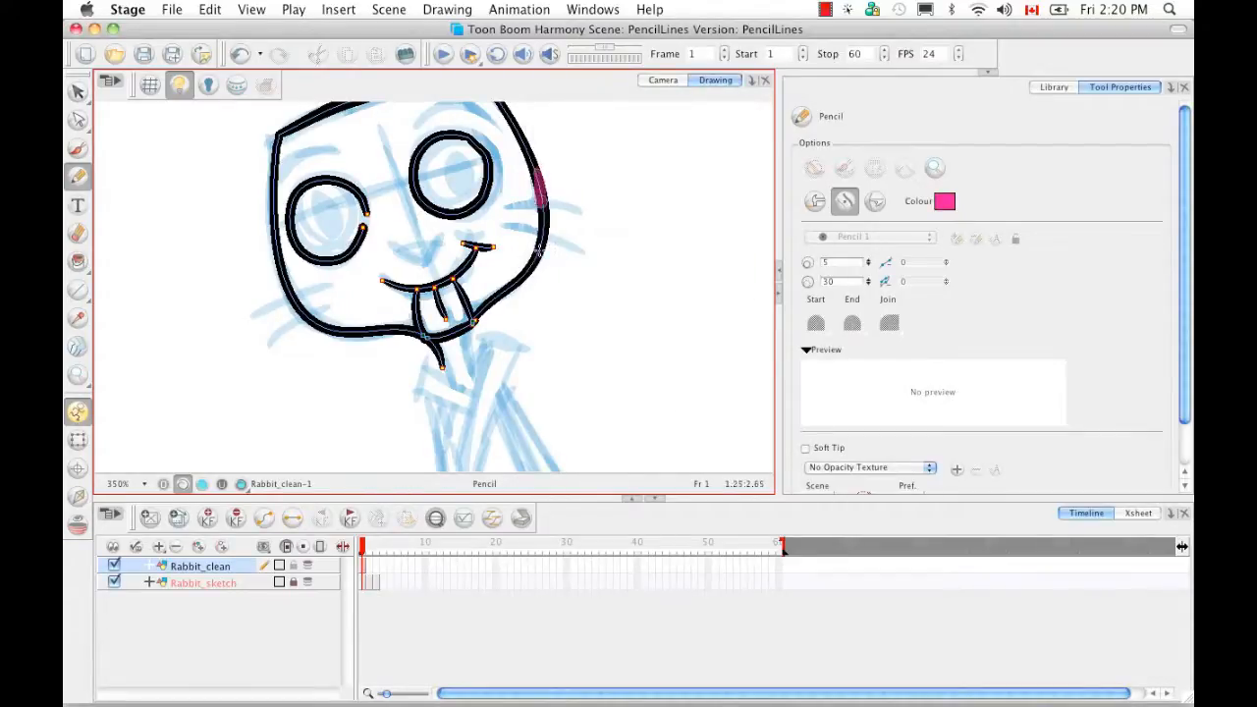
pyautogui.press('shift')
# - Switch the pencil to Line Pushing Mode and change its colour to yellow
pyautogui.click(874, 202)
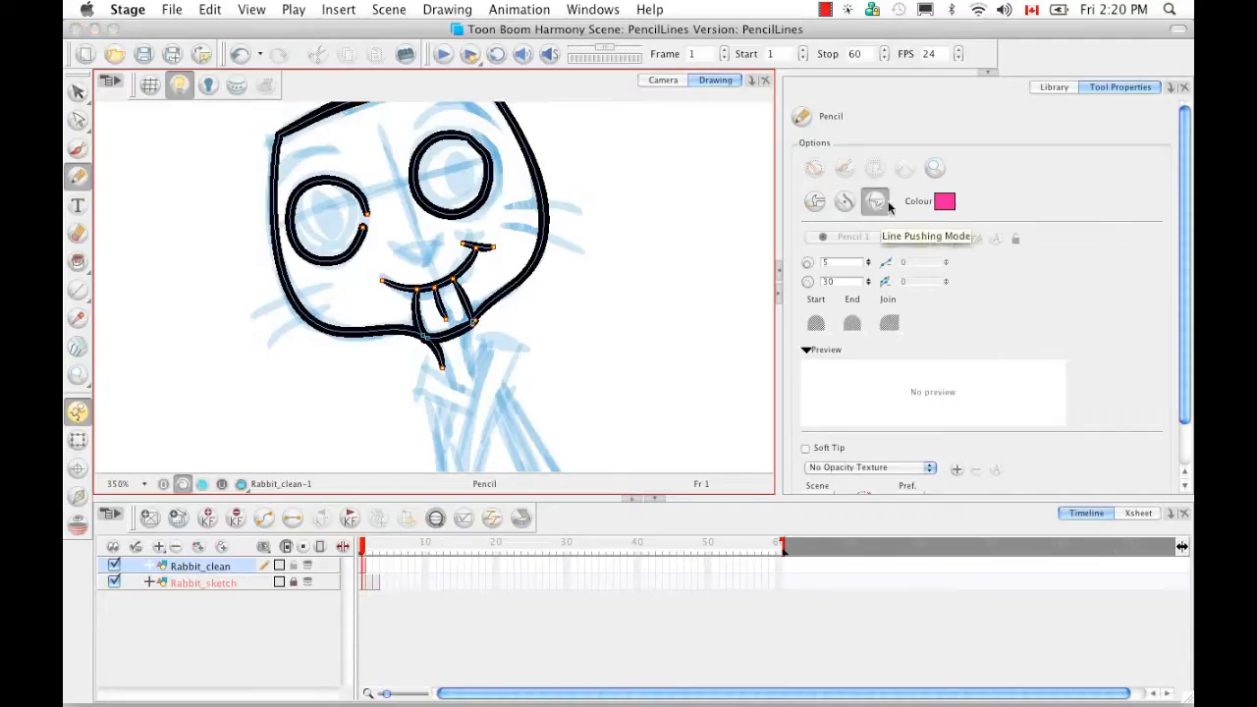
pyautogui.click(945, 201)
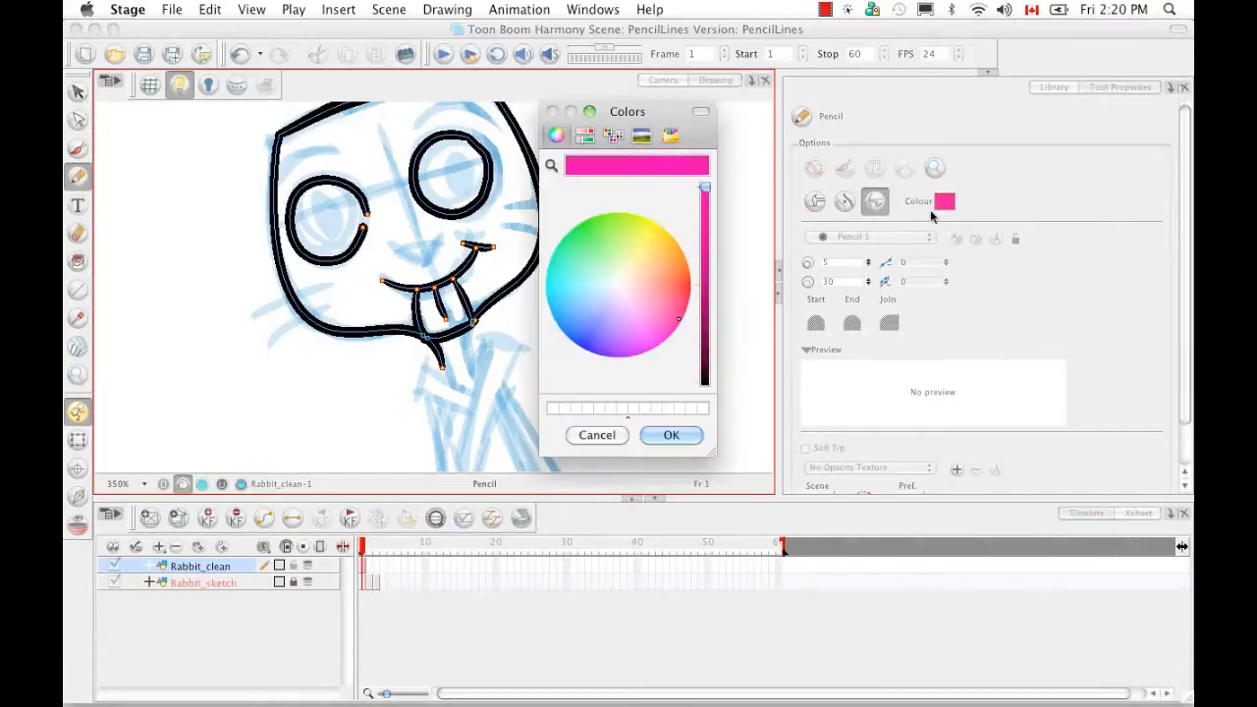
pyautogui.click(657, 212)
pyautogui.click(671, 435)
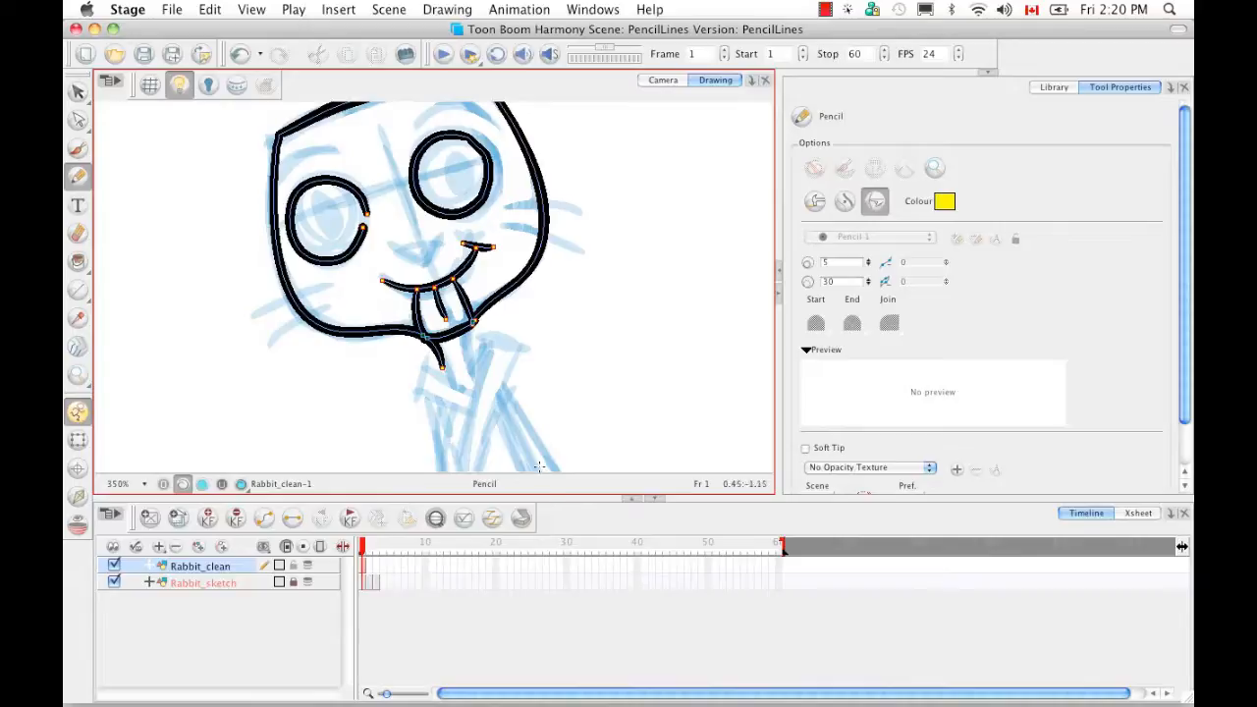
# - Zoom in on the right eye and push its upper-right outline into a pointed corner
pyautogui.press('super+equal')
pyautogui.press('super+equal')
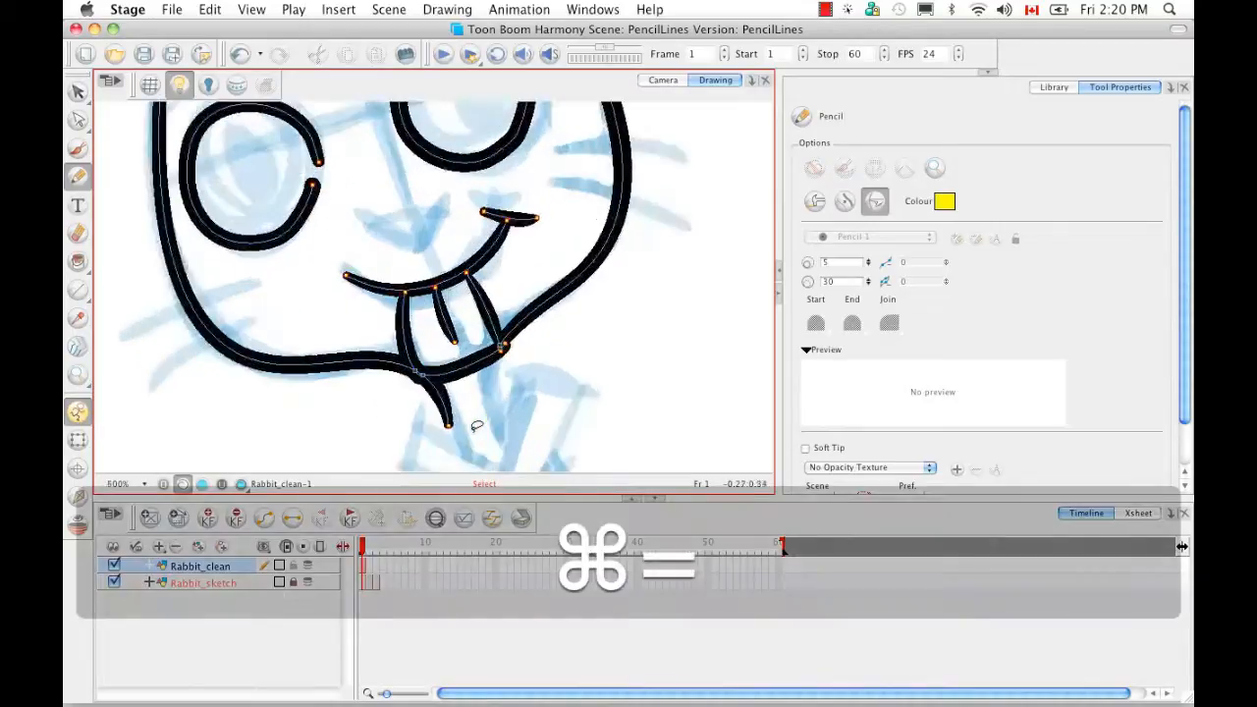
pyautogui.press('space')
pyautogui.moveTo(556, 183); pyautogui.dragTo(539, 349)
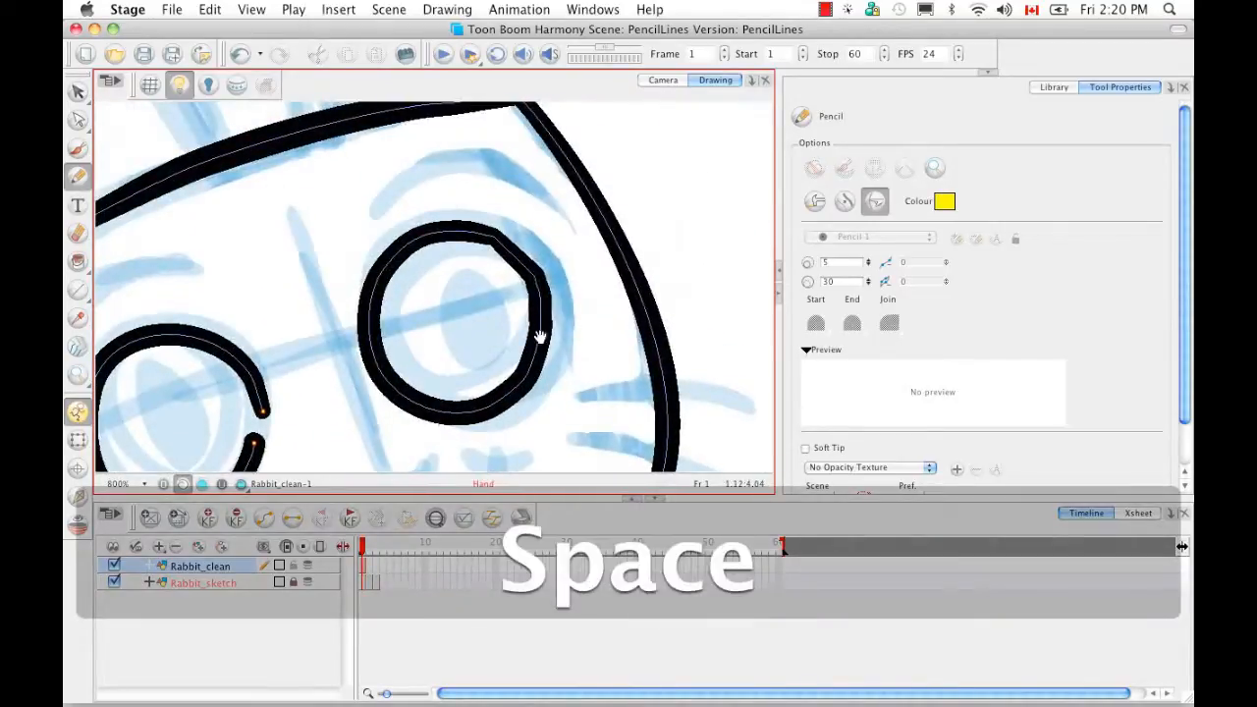
pyautogui.moveTo(519, 288); pyautogui.dragTo(530, 307)
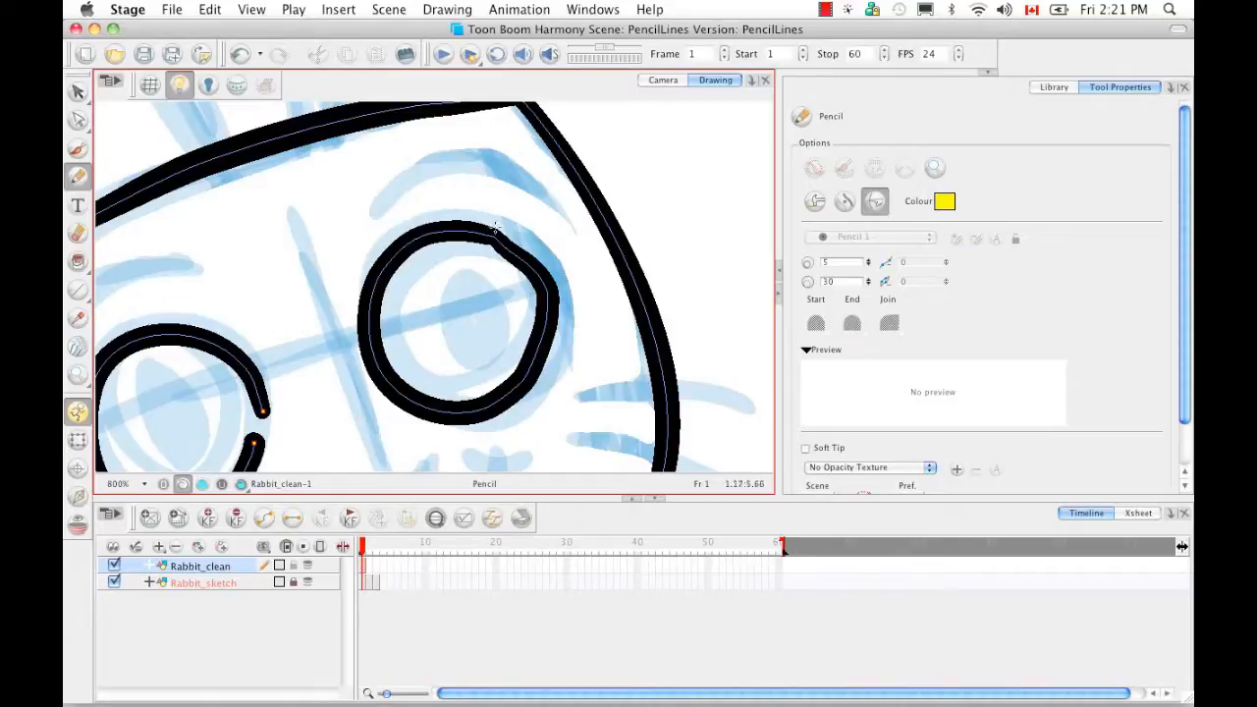
pyautogui.moveTo(557, 258); pyautogui.dragTo(566, 359)
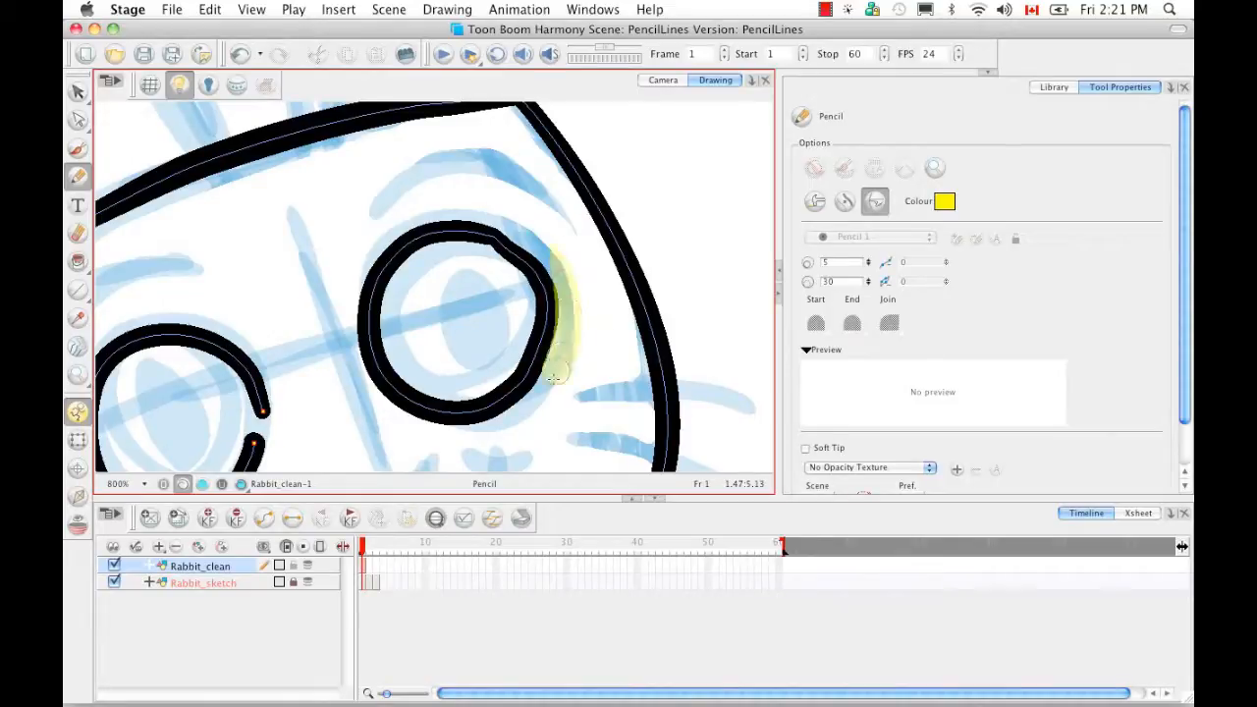
pyautogui.moveTo(530, 238)
pyautogui.mouseDown()
pyautogui.moveTo(562, 291)
pyautogui.moveTo(556, 381)
pyautogui.mouseUp()
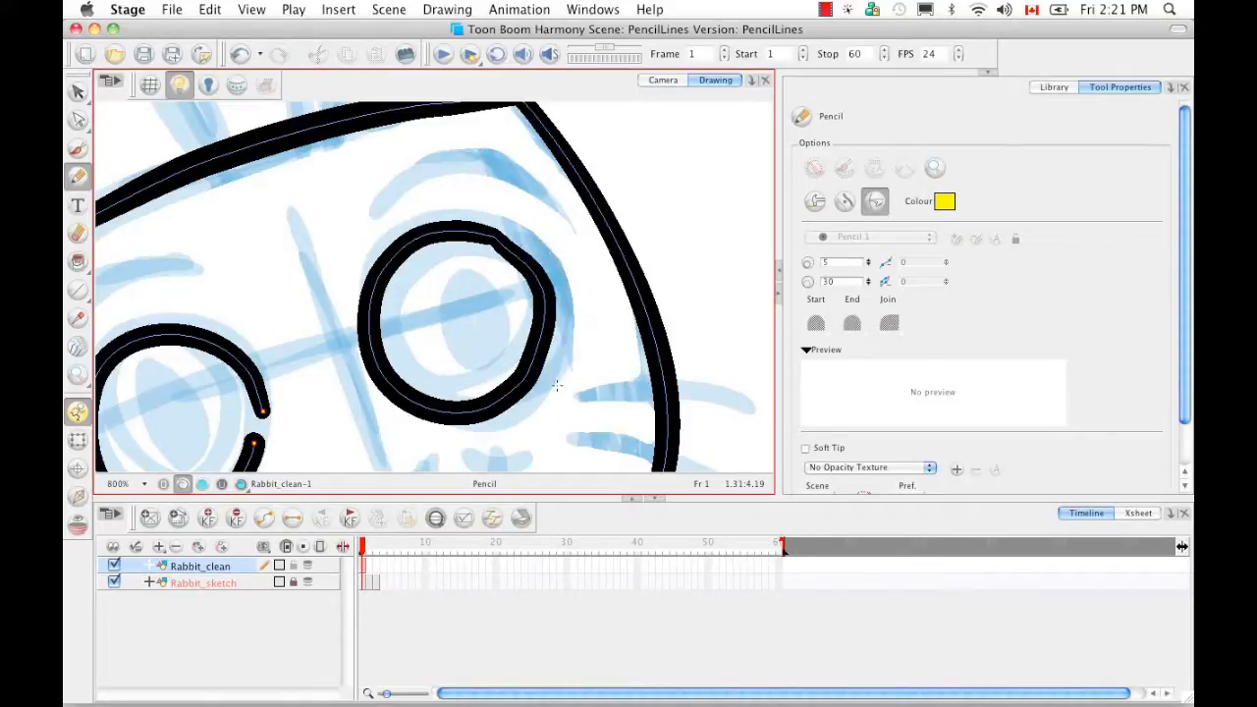
pyautogui.moveTo(503, 222)
pyautogui.mouseDown()
pyautogui.moveTo(545, 260)
pyautogui.moveTo(556, 399)
pyautogui.mouseUp()
pyautogui.moveTo(512, 218); pyautogui.dragTo(548, 397)
pyautogui.moveTo(460, 312); pyautogui.dragTo(596, 280)
pyautogui.moveTo(502, 306)
pyautogui.mouseDown()
pyautogui.moveTo(581, 290)
pyautogui.moveTo(564, 294)
pyautogui.mouseUp()
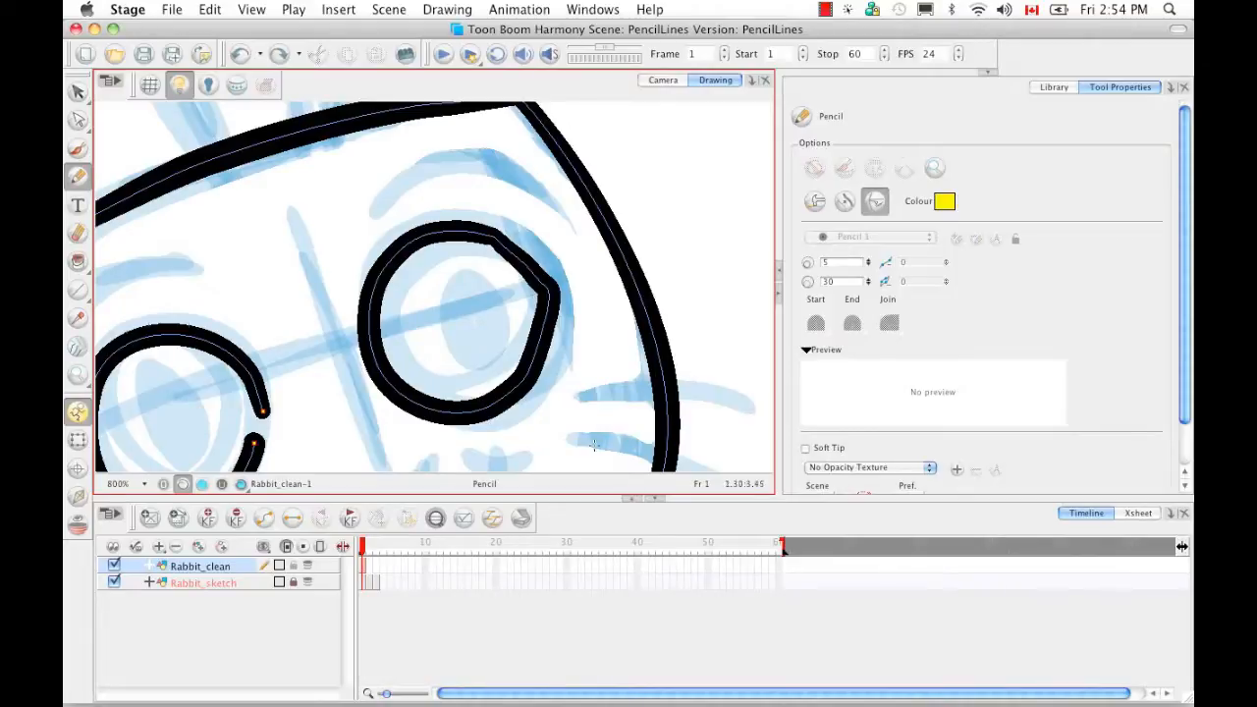
# - Set the pencil minimum and maximum sizes to 100 and nudge the head's right outline inward
pyautogui.press('super')
pyautogui.press('super+minus')
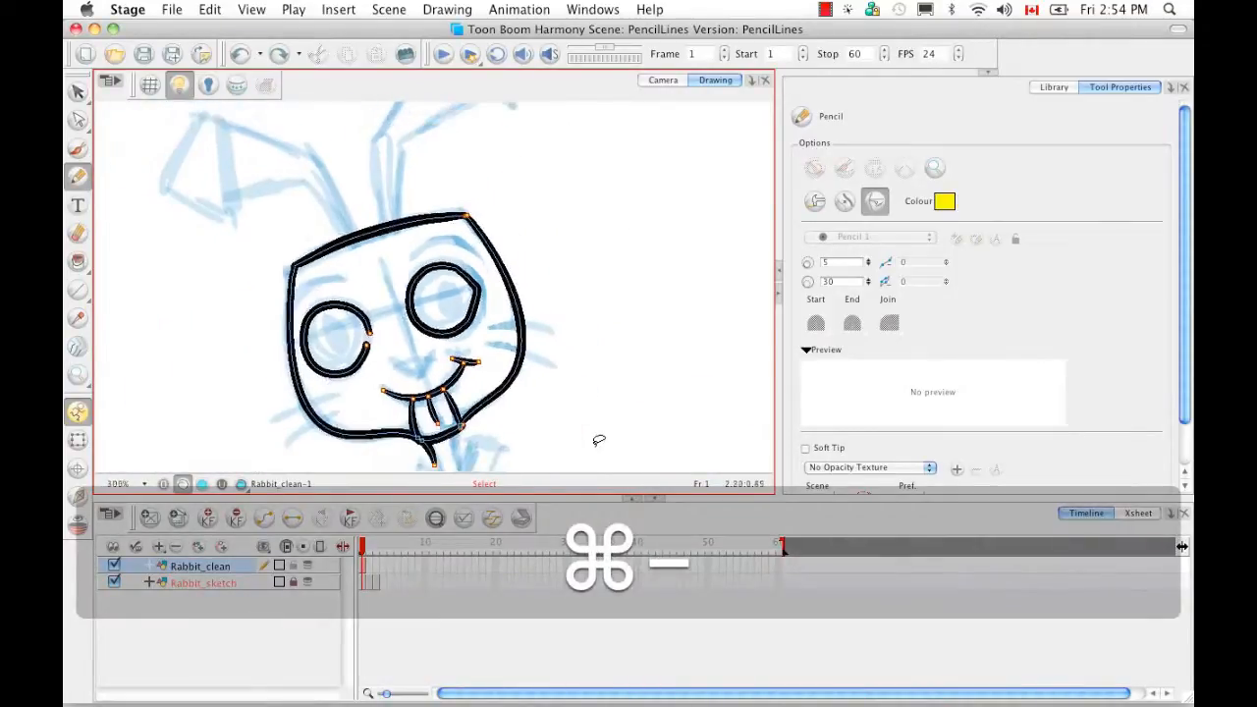
pyautogui.moveTo(518, 301); pyautogui.dragTo(519, 362)
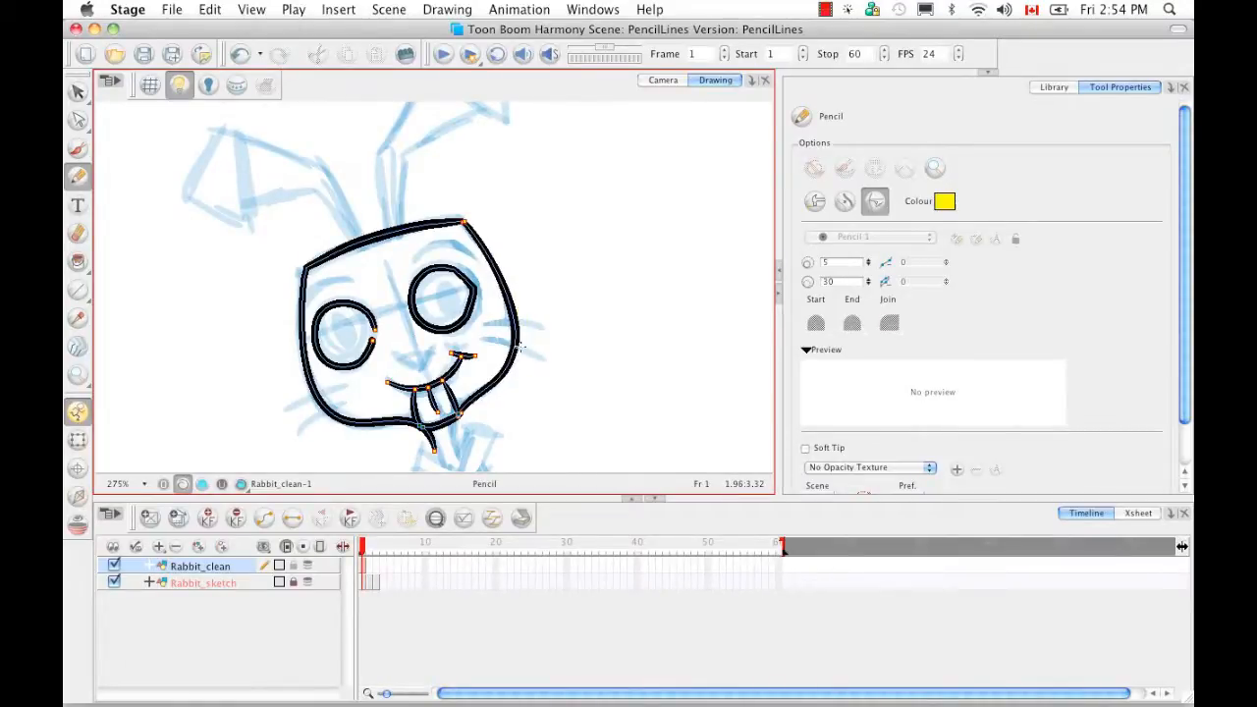
pyautogui.moveTo(856, 263); pyautogui.dragTo(823, 264)
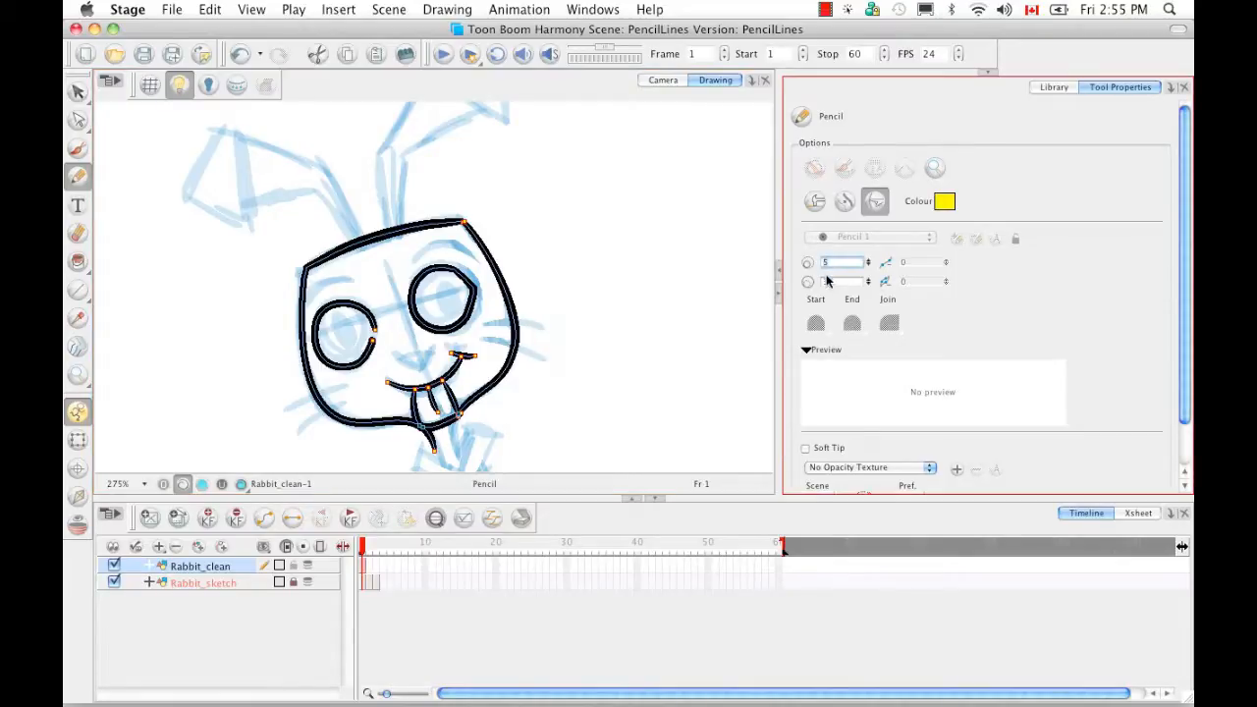
pyautogui.write('100')
pyautogui.press('Tab')
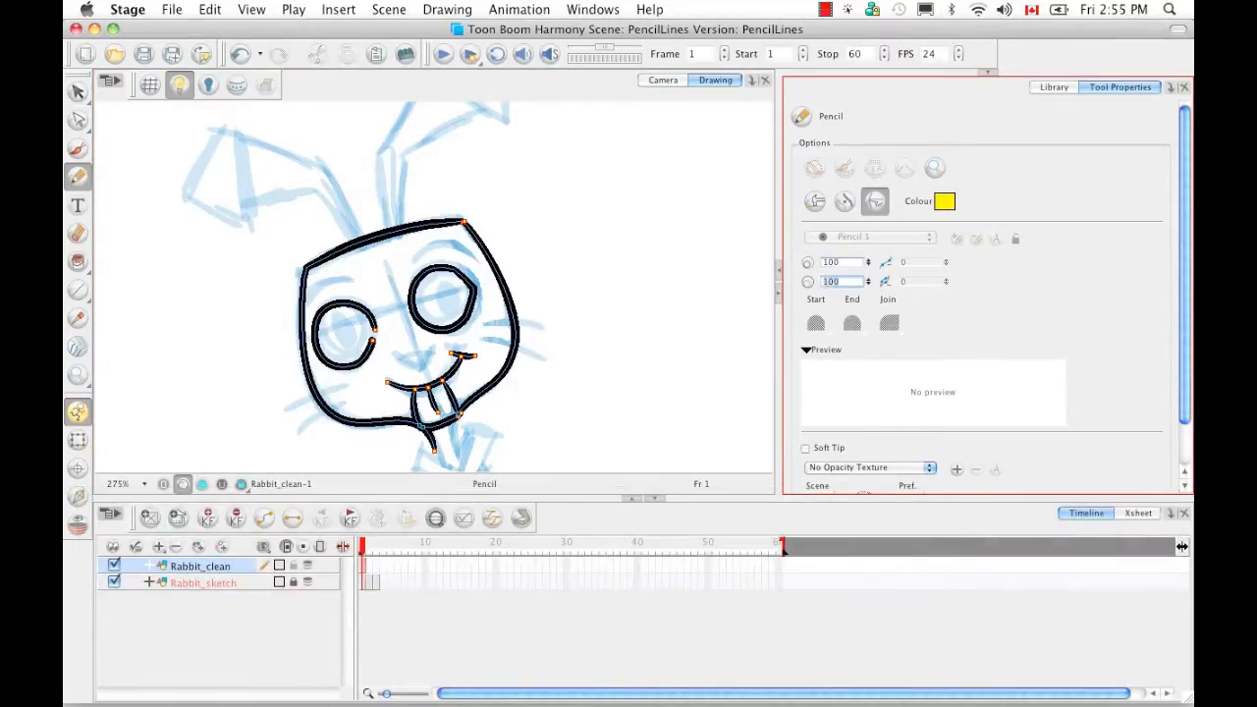
pyautogui.click(508, 271)
pyautogui.moveTo(513, 250); pyautogui.dragTo(516, 371)
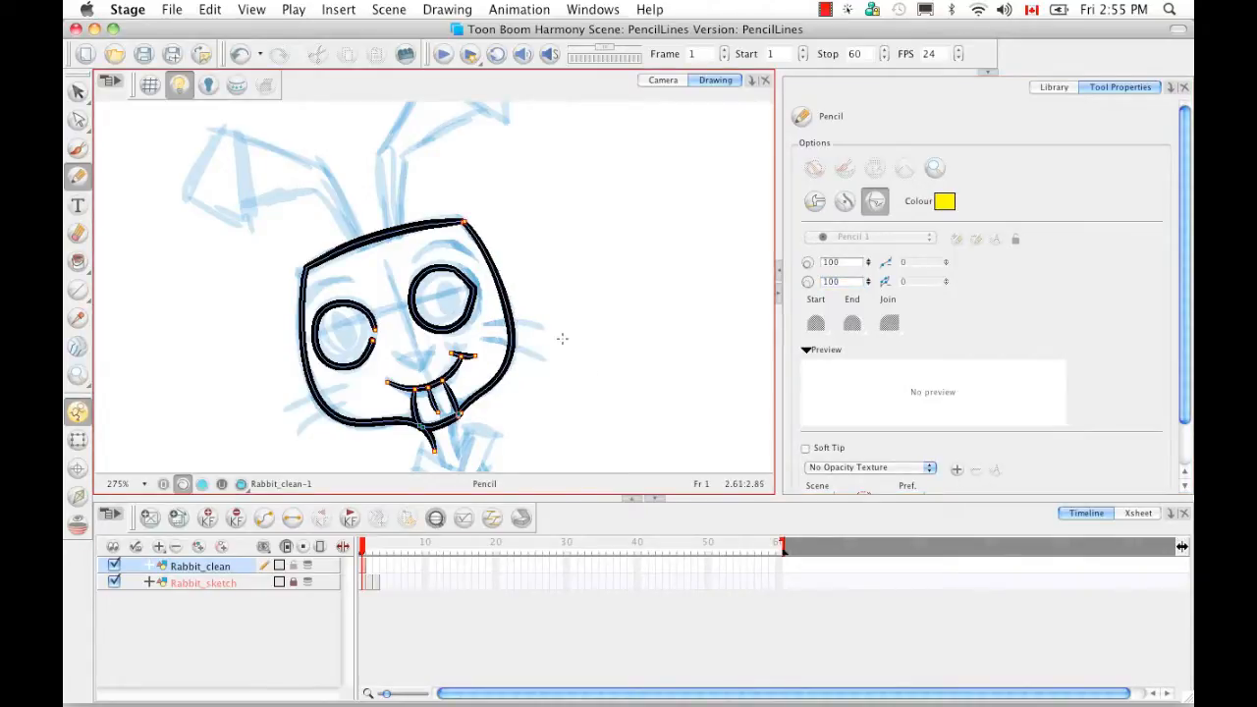